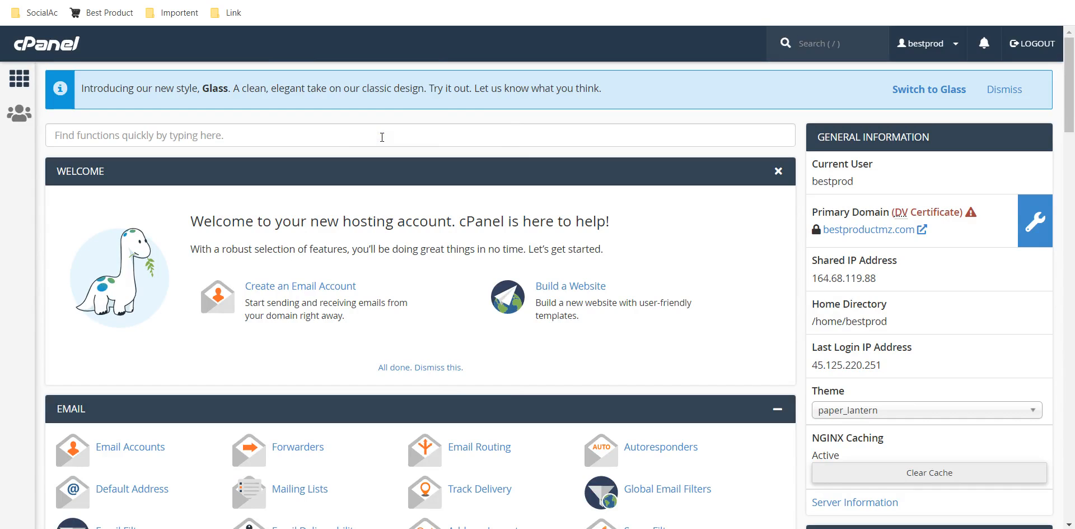
Search the hosting functions for "sof" and open the WordPress installation form in Softaculous.
left_click(382, 137)
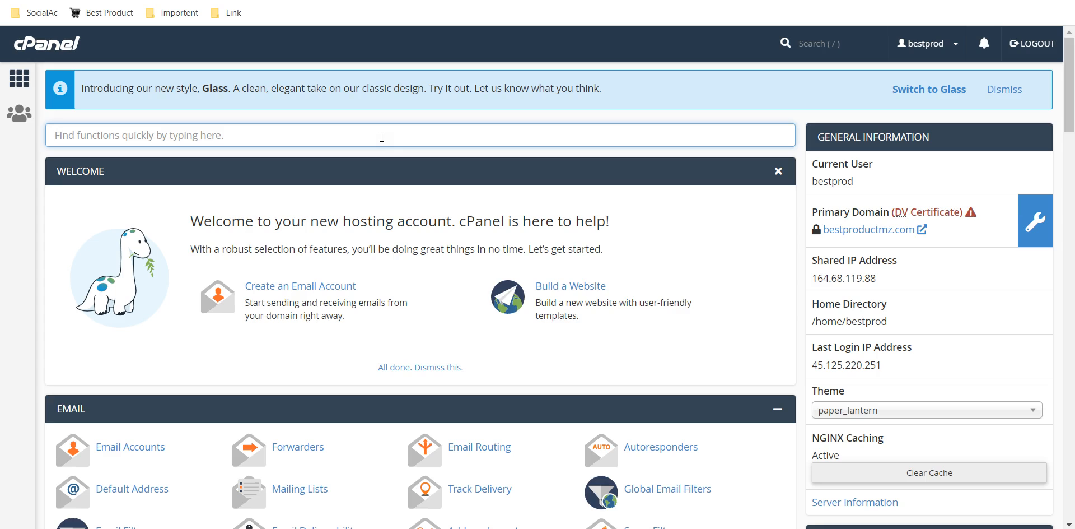
type("sof")
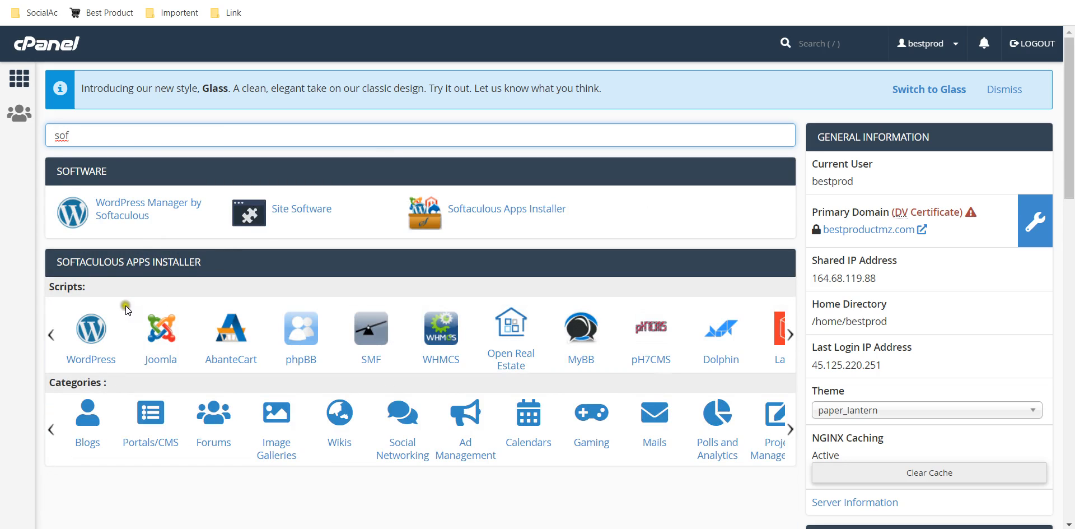
left_click(92, 351)
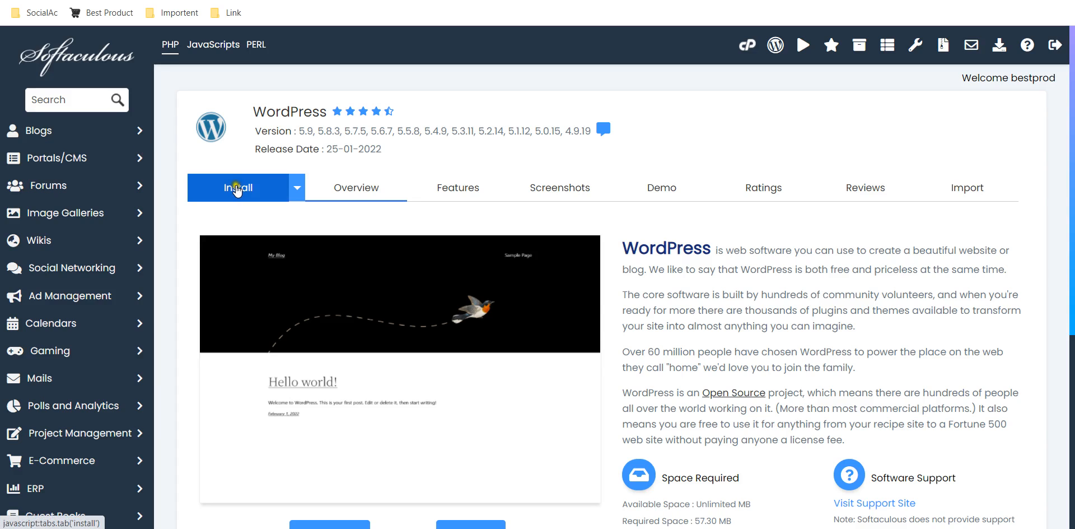
left_click(236, 187)
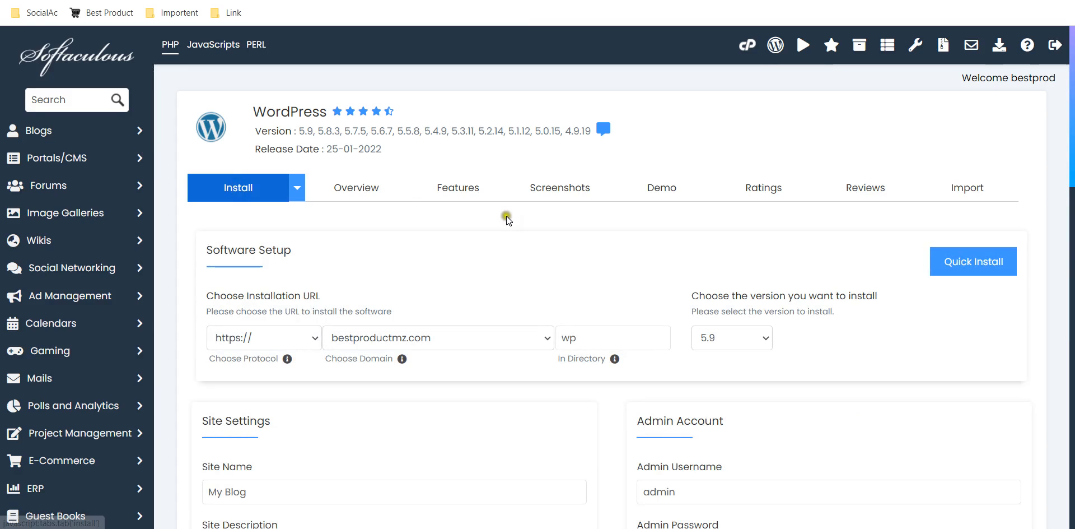
scroll(724, 132, "down", 2)
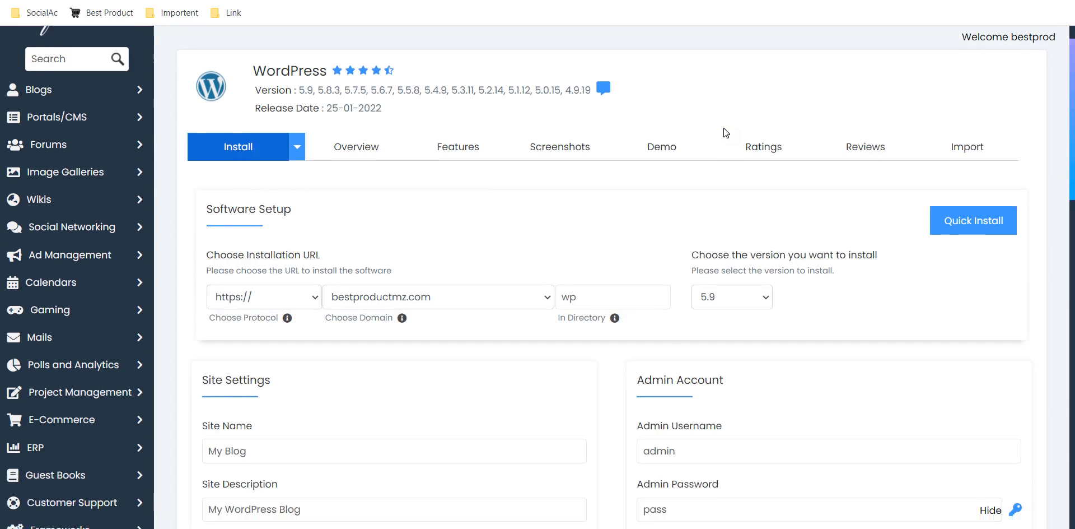
left_click(277, 229)
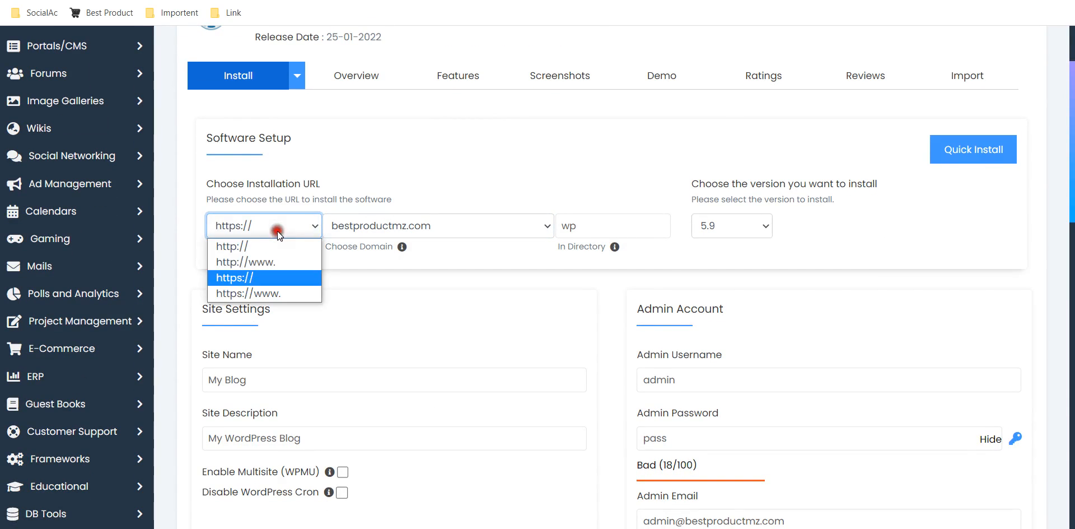
left_click(242, 295)
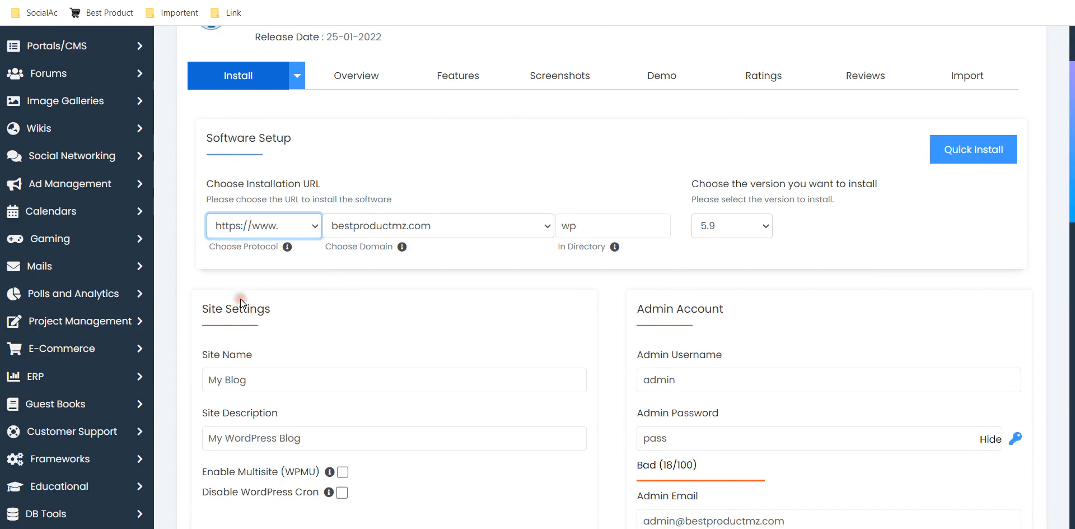
left_click(312, 230)
left_click(274, 245)
left_click(291, 225)
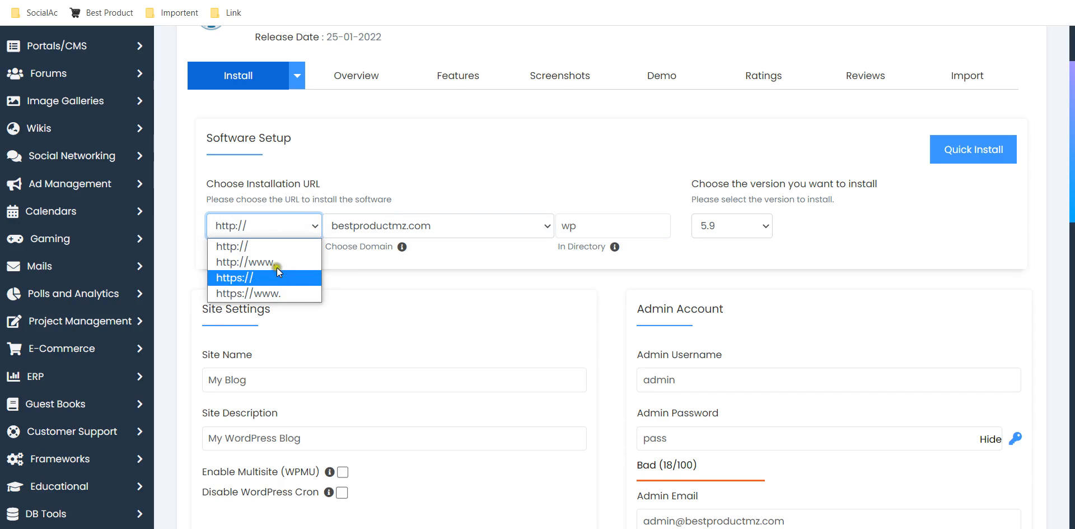
left_click(267, 293)
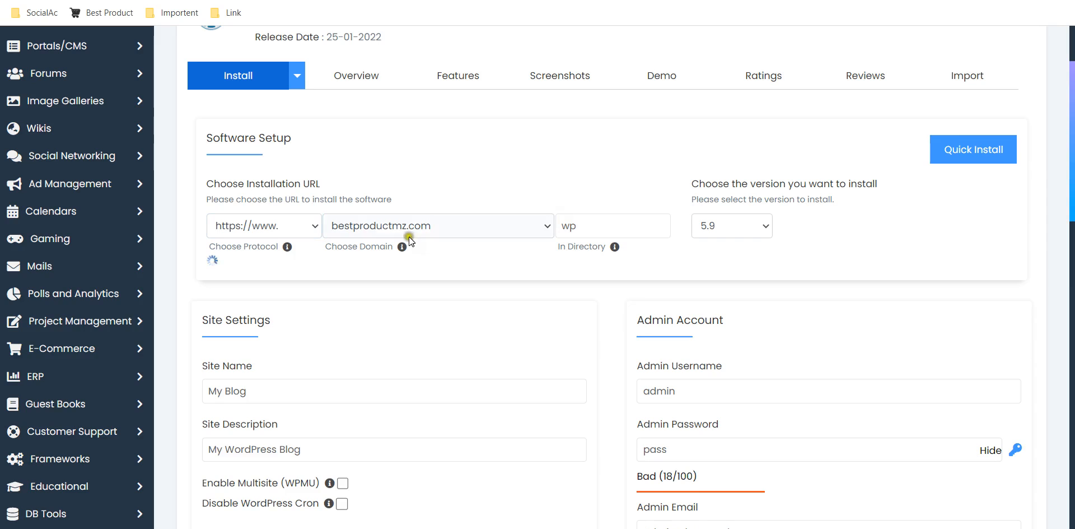
Check which domains are available for the installation URL.
left_click(457, 217)
left_click(461, 224)
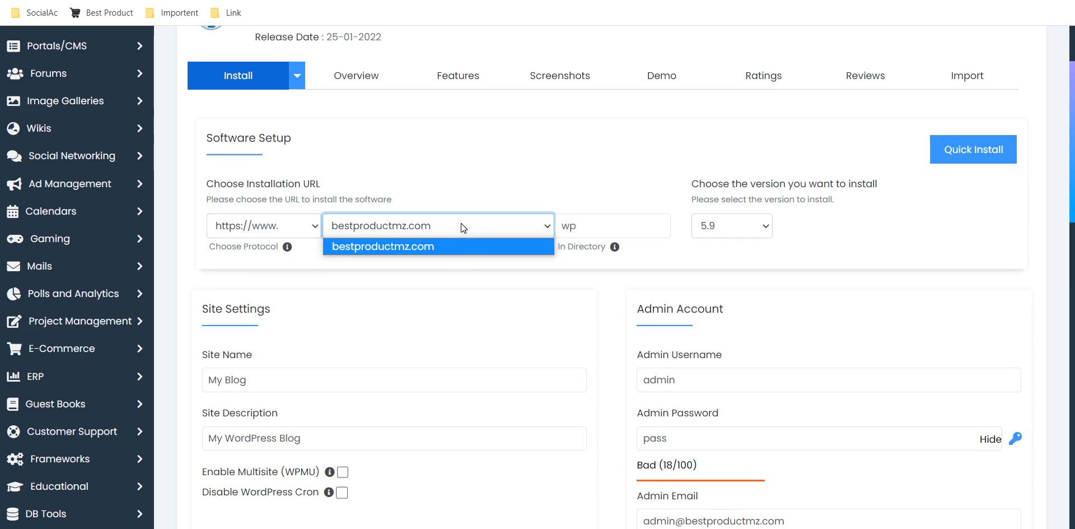
left_click(462, 224)
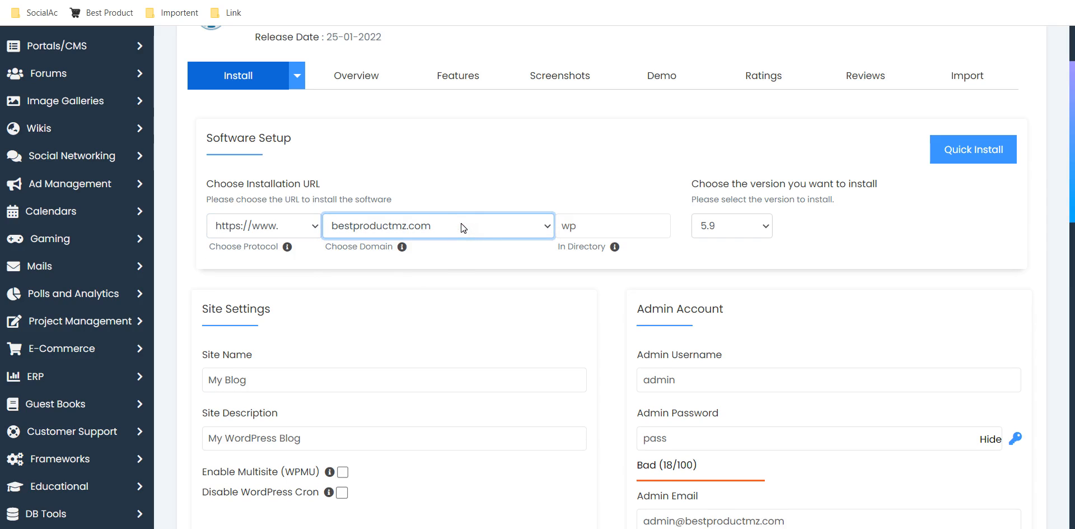
left_click(461, 224)
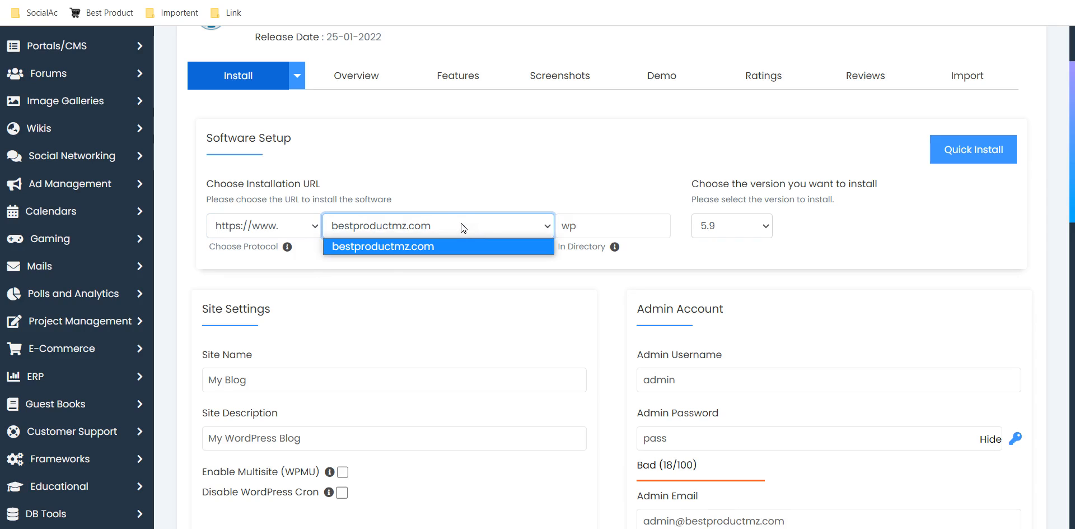
left_click(461, 225)
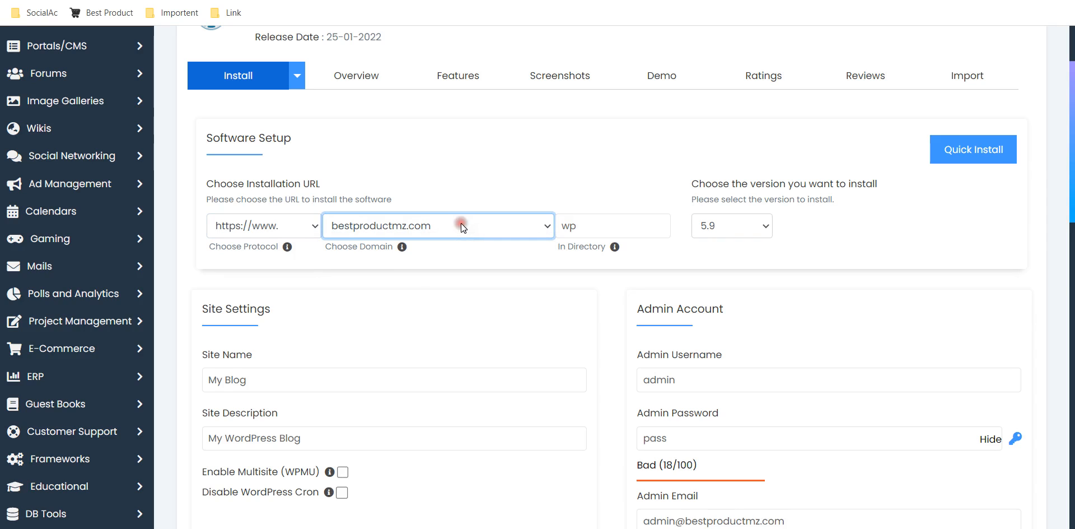
left_click(460, 267)
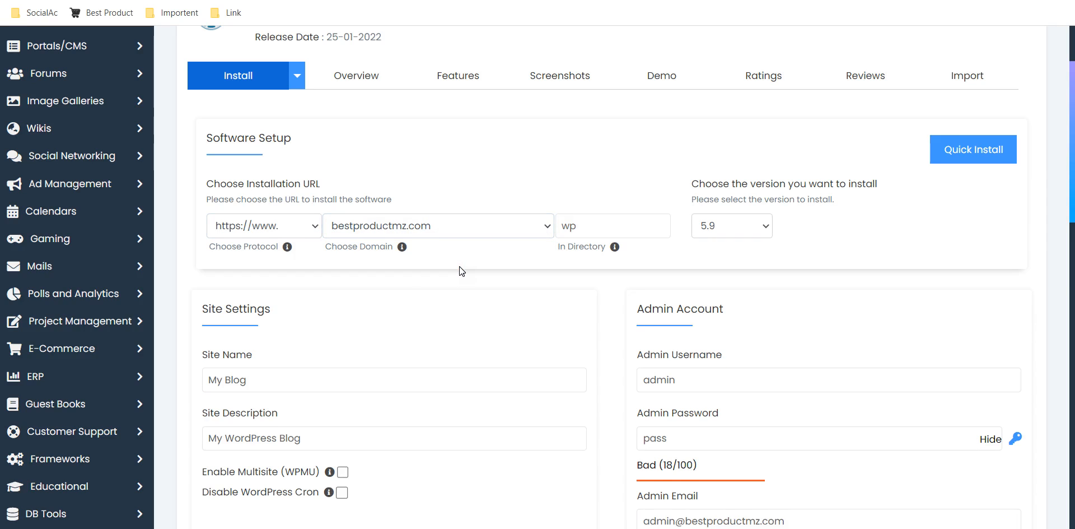
Clear the default directory name from the installation URL.
left_click(597, 223)
left_click(602, 222)
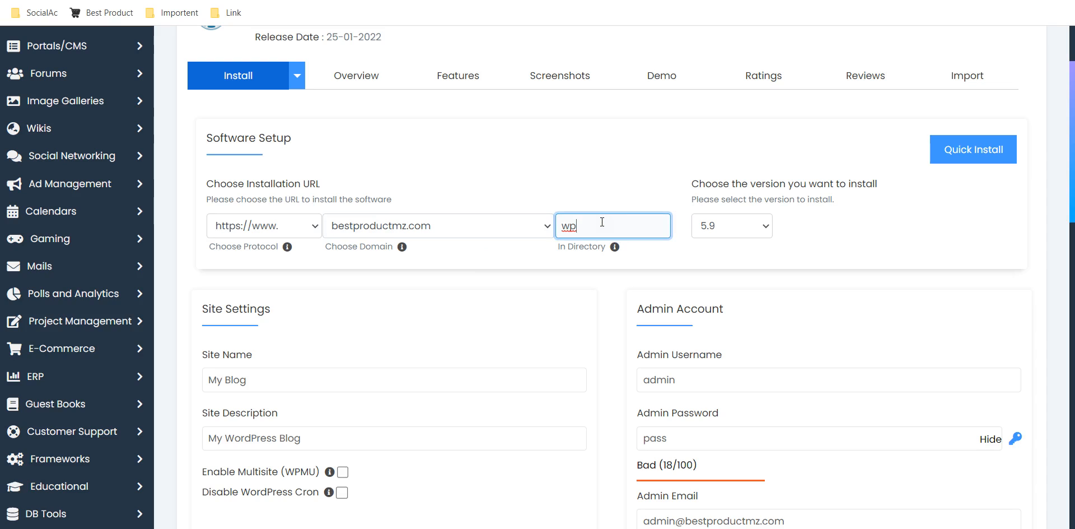
key("BackSpace")
key("BackSpace")
Try "forum" and "wp" as the installation directory, and empty the directory name again.
type("forum")
key("BackSpace")
key("BackSpace")
key("BackSpace")
key("BackSpace")
key("BackSpace")
type("wp")
key("BackSpace")
key("BackSpace")
Replace the default site name with "Best Product Mz".
left_click(363, 389)
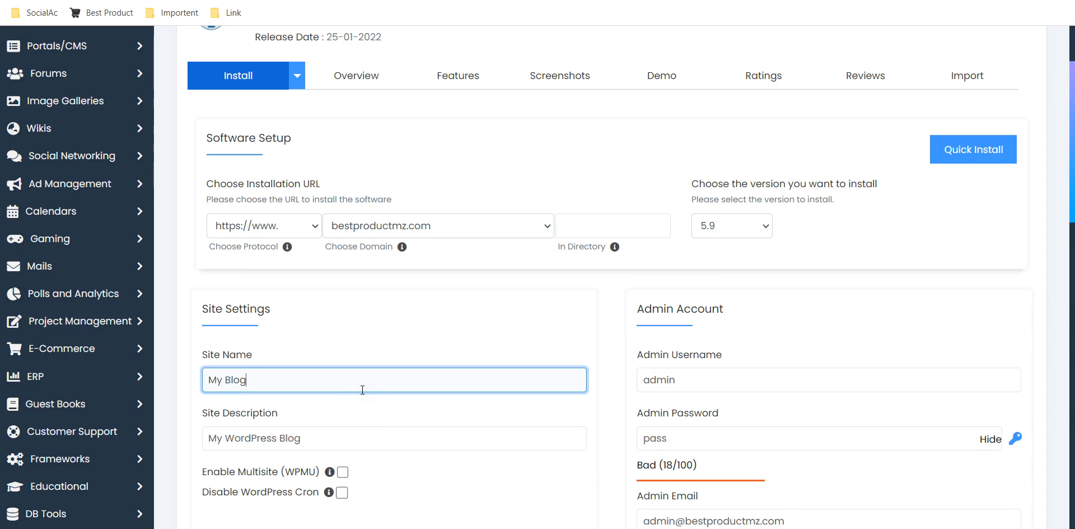
key("BackSpace")
key("BackSpace")
key("BackSpace")
key("BackSpace")
key("BackSpace")
key("BackSpace")
key("BackSpace")
type("B")
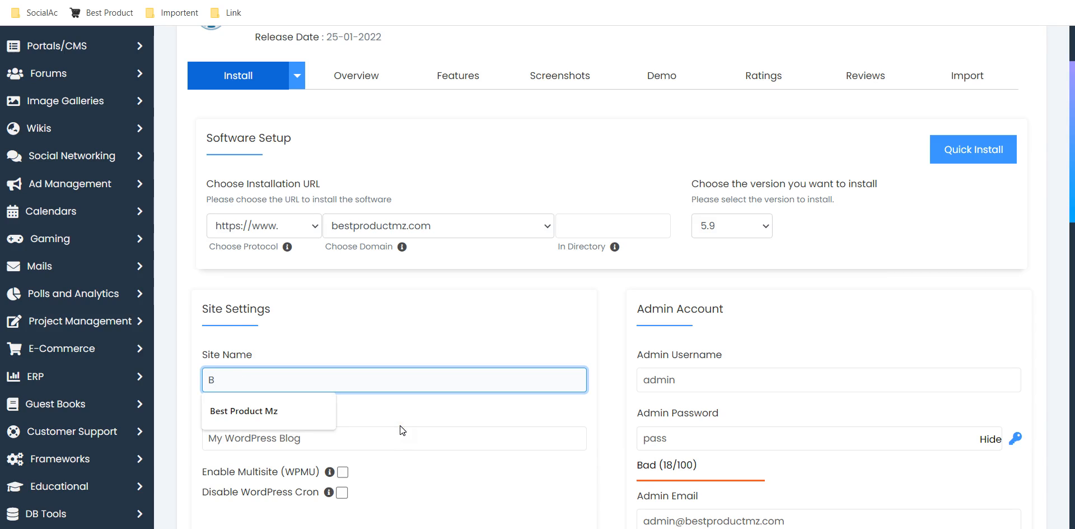
left_click(324, 405)
Replace the default site description with "Exclusive Product".
left_click(338, 435)
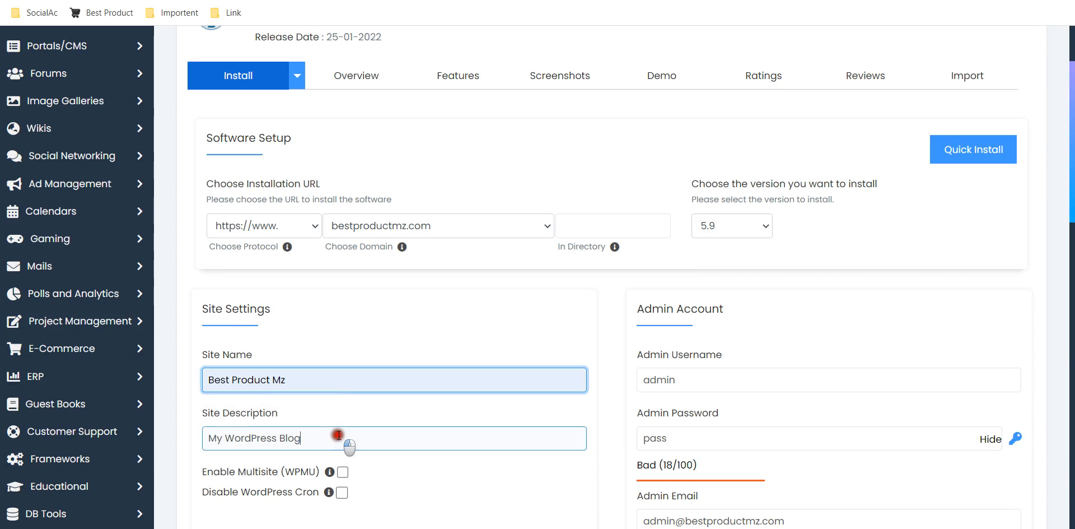
key("ctrl+a")
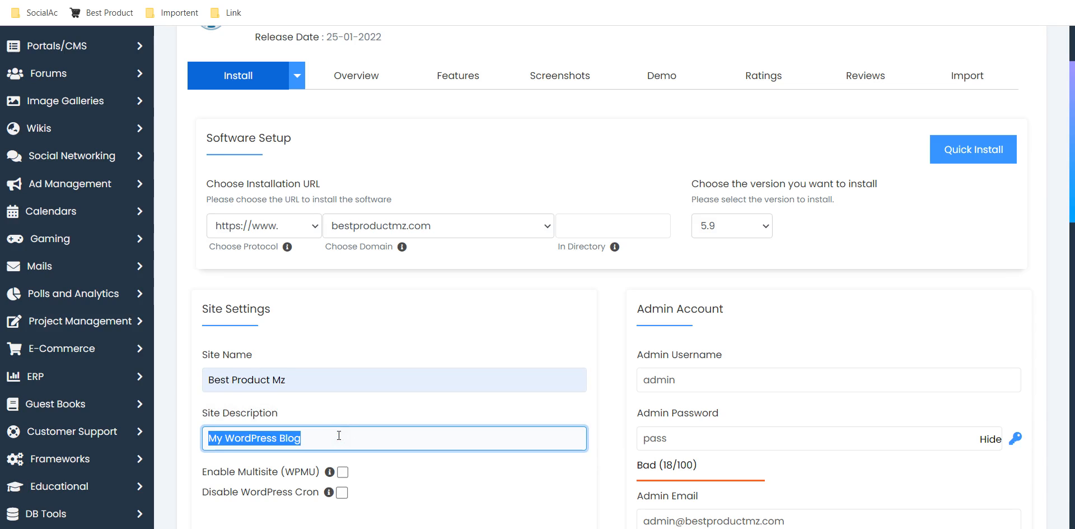
type("Ex")
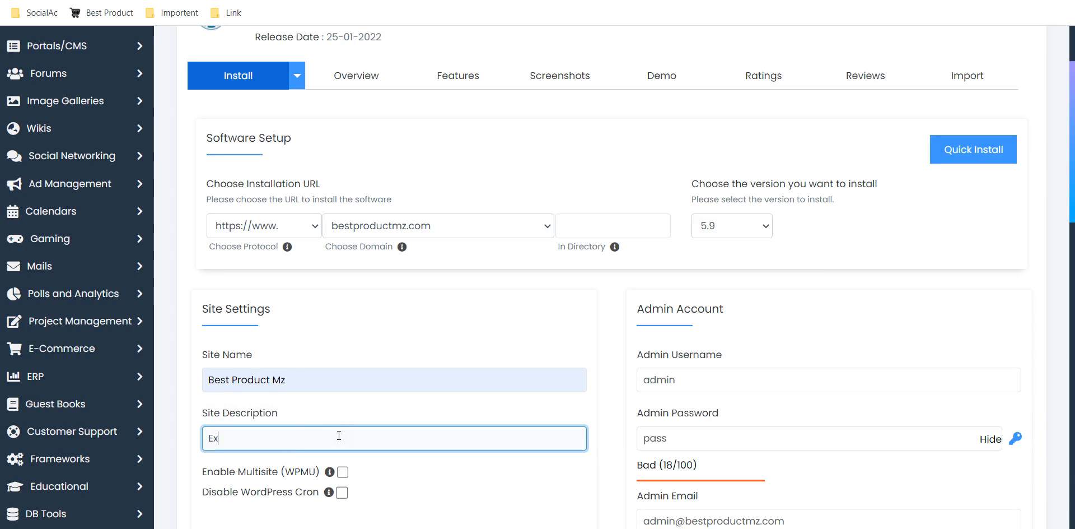
type("clusive Product")
left_click(757, 327)
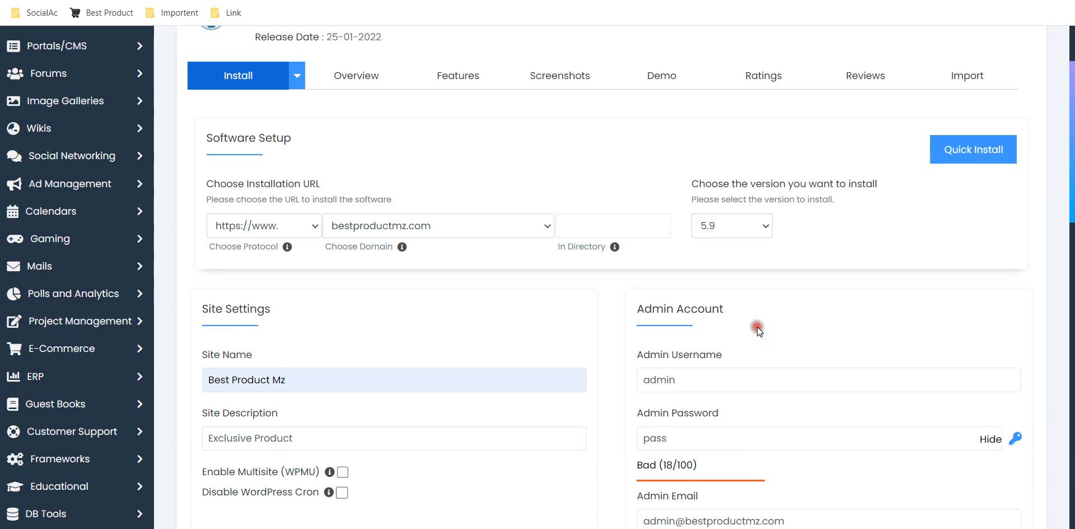
Set the admin username to "best" in the admin account settings.
left_click(721, 369)
left_click(714, 370)
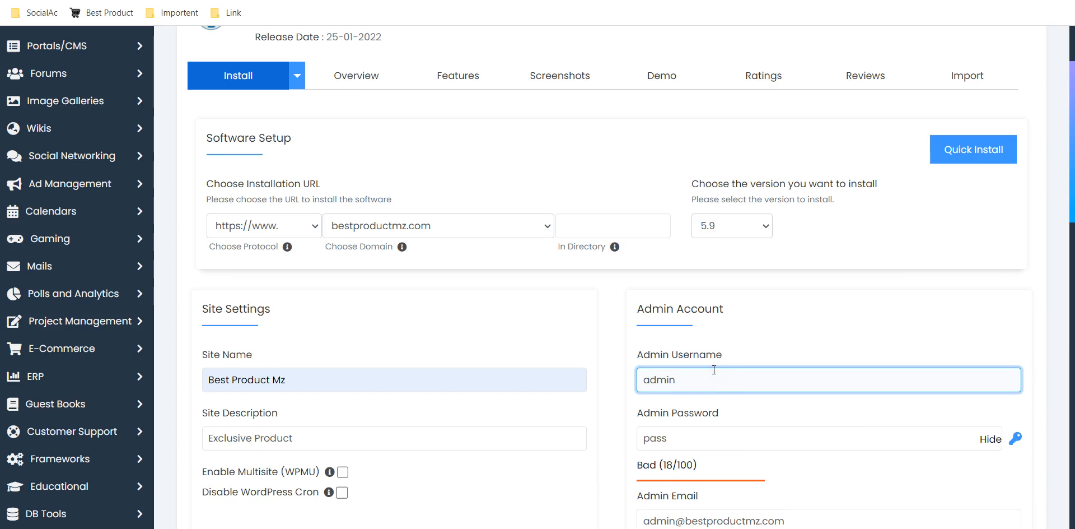
key("BackSpace")
key("BackSpace")
key("BackSpace")
key("BackSpace")
key("BackSpace")
type("best")
left_click(1033, 287)
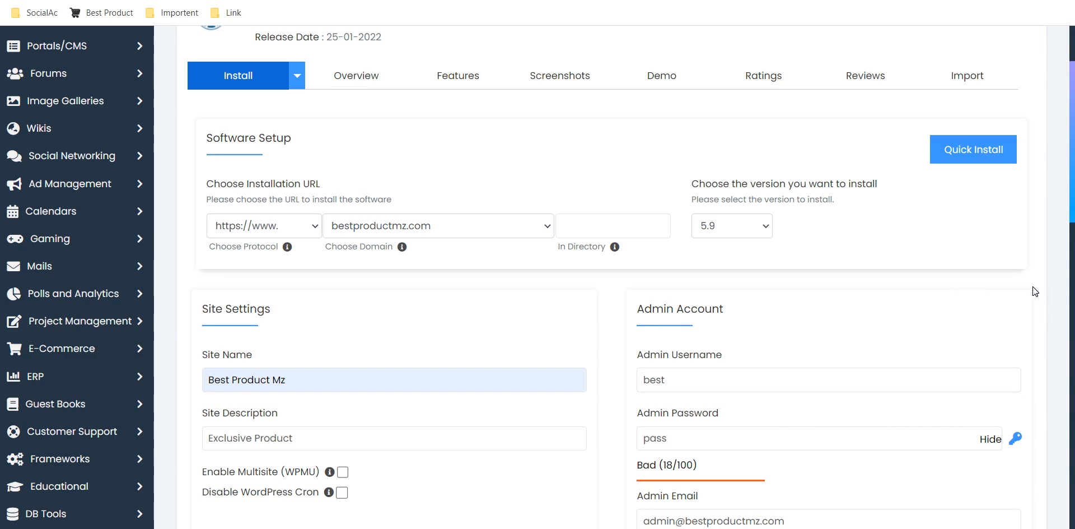
Replace the default admin password with a new account password and start the WordPress installation.
scroll(1033, 287, "down", 4)
left_click(753, 296)
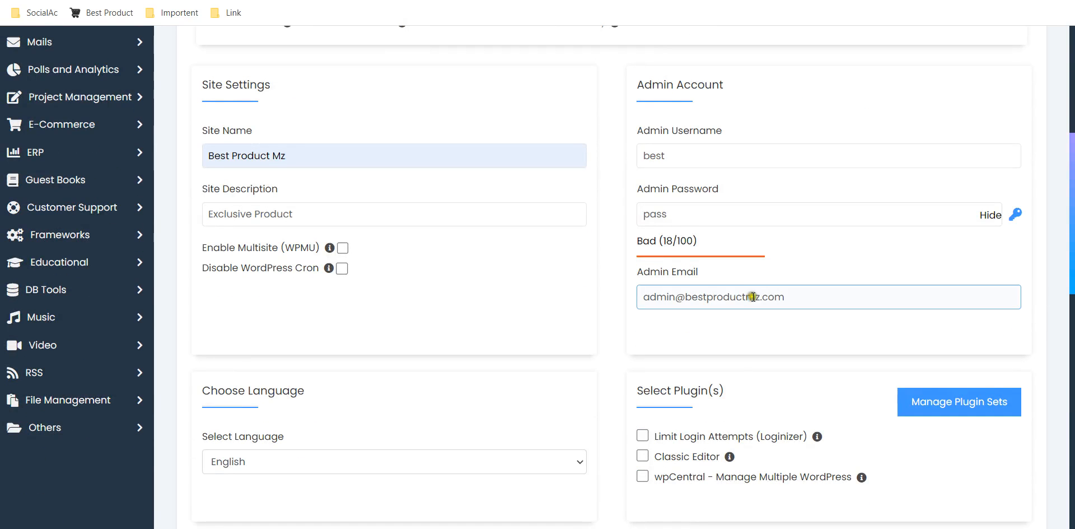
left_click(688, 221)
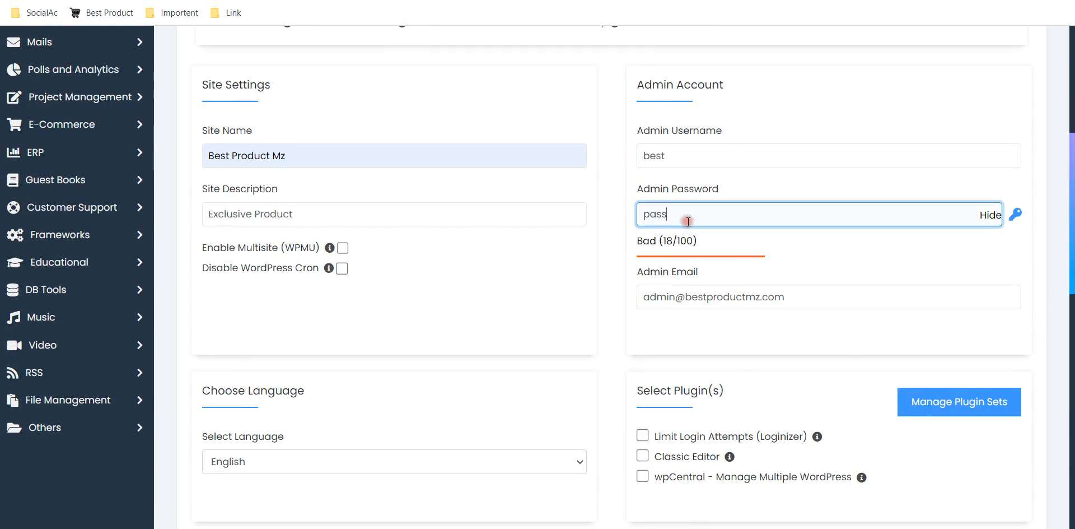
key("BackSpace")
key("BackSpace")
key("BackSpace")
key("BackSpace")
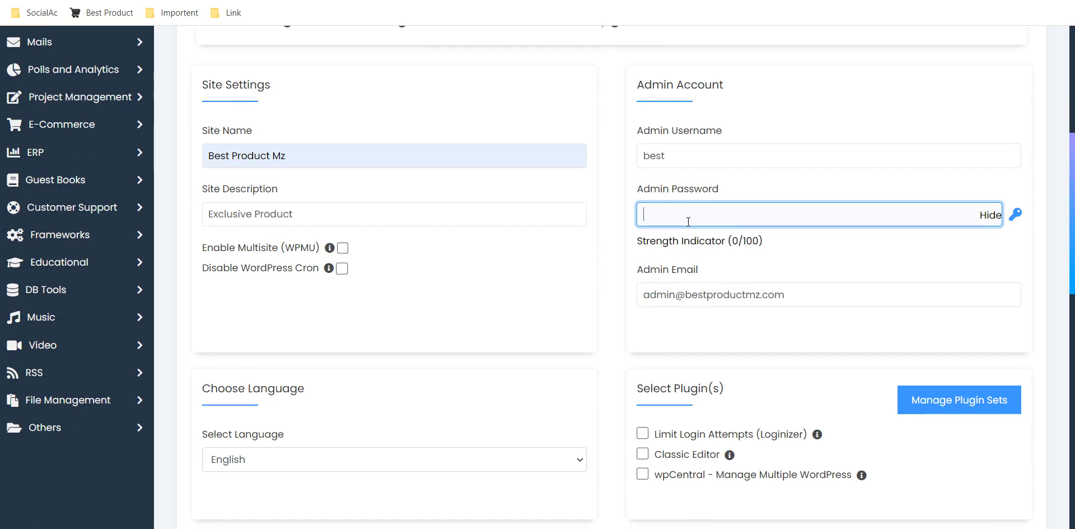
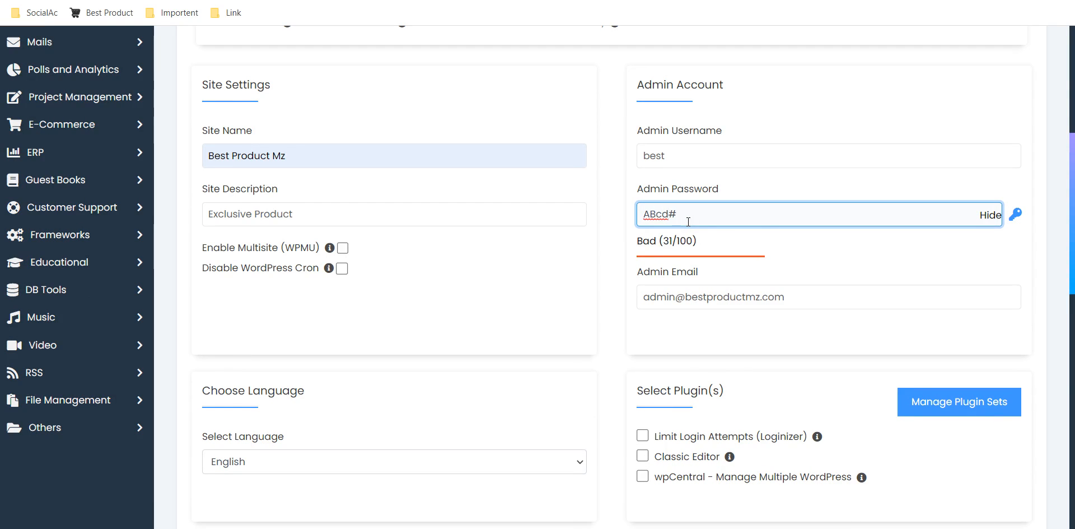
key("Return")
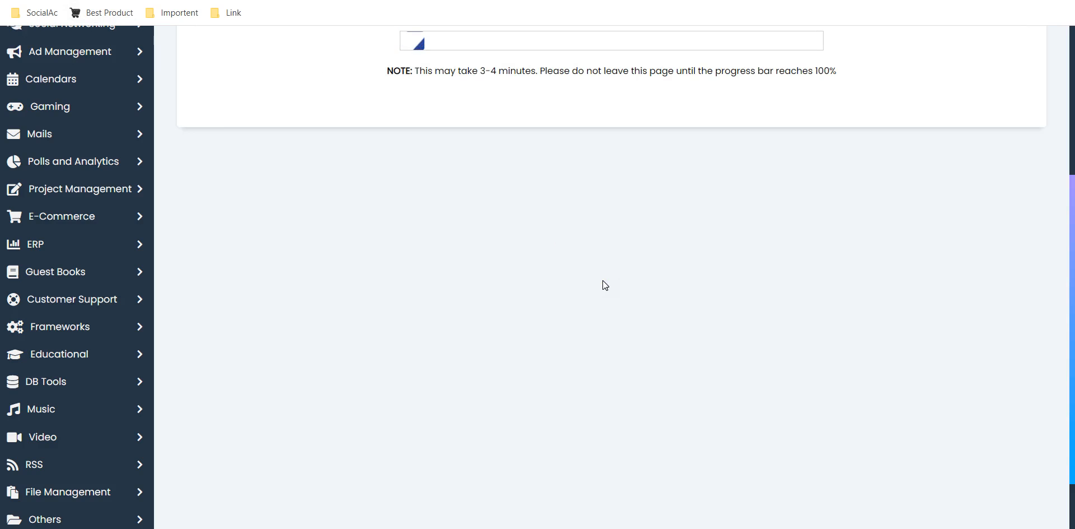
left_click(1071, 60)
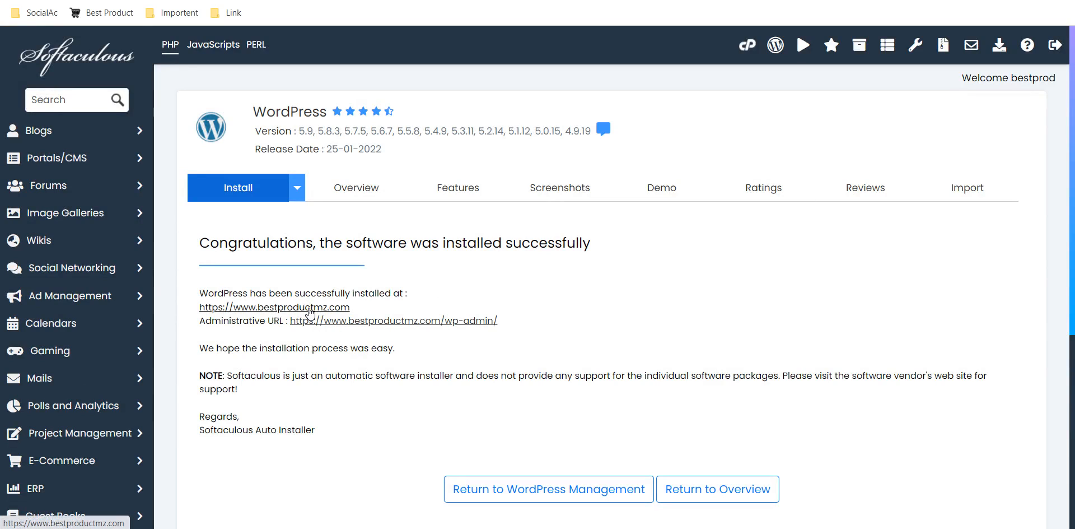
Return to the WordPress overview and examine the current installations list and its management options.
left_click(438, 311)
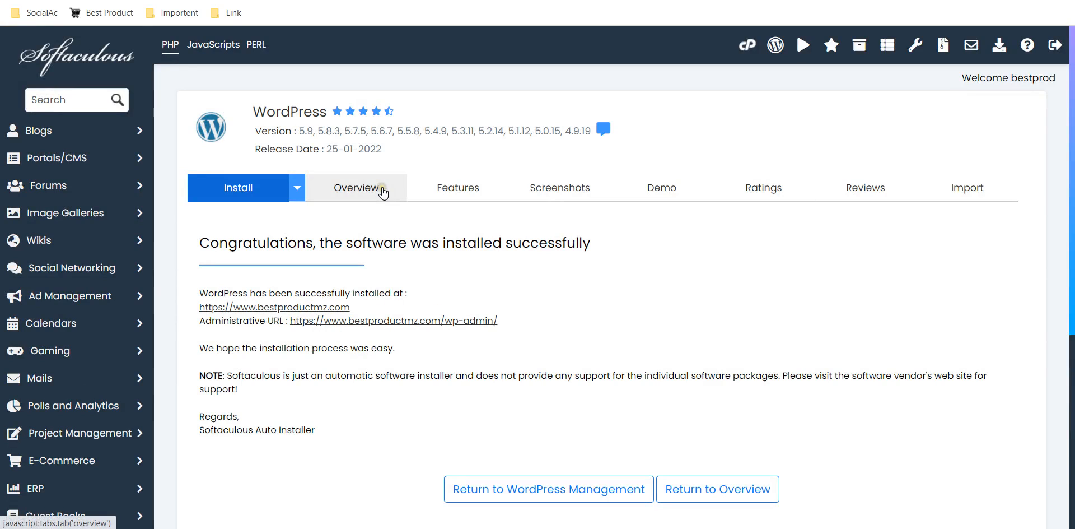
left_click(383, 190)
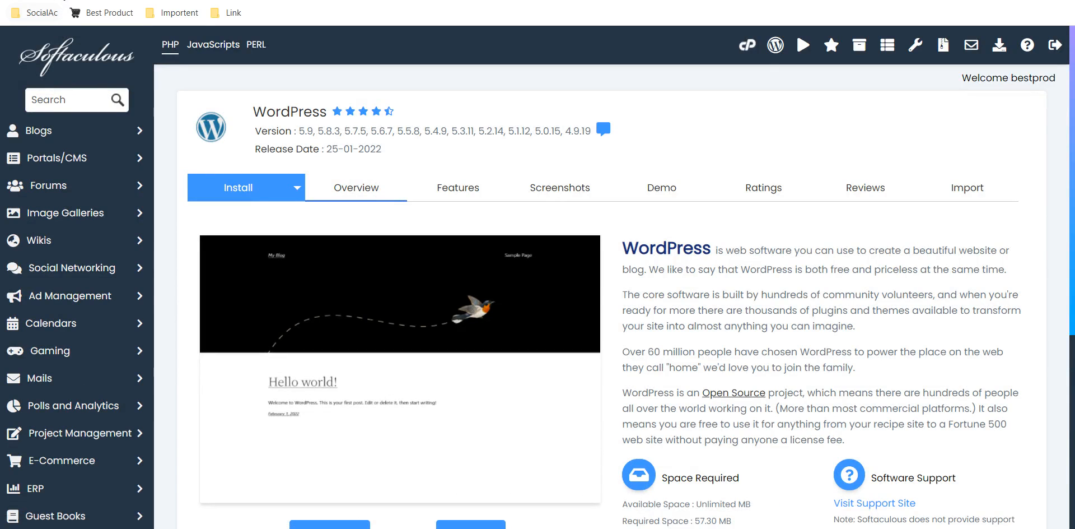
left_click(70, 1)
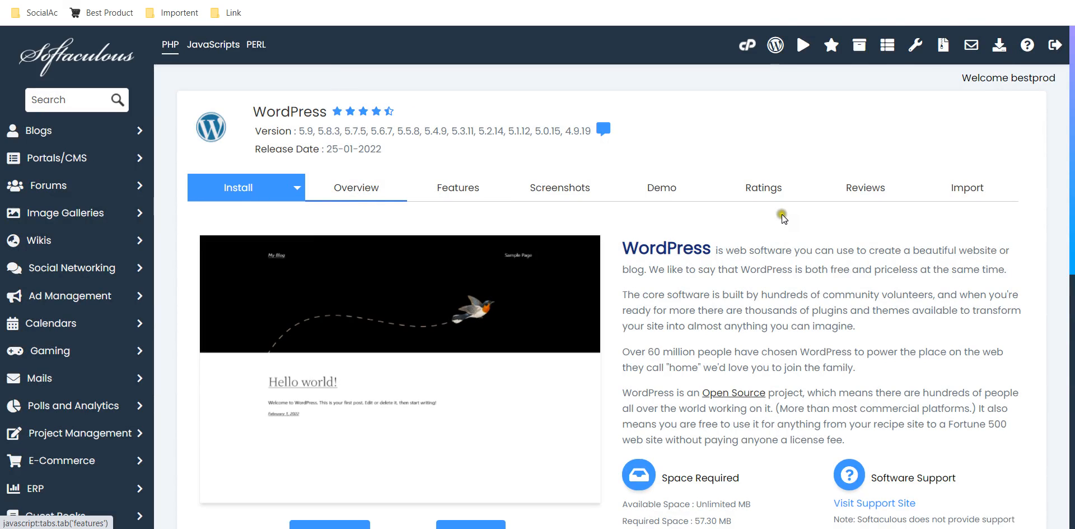
scroll(781, 214, "down", 8)
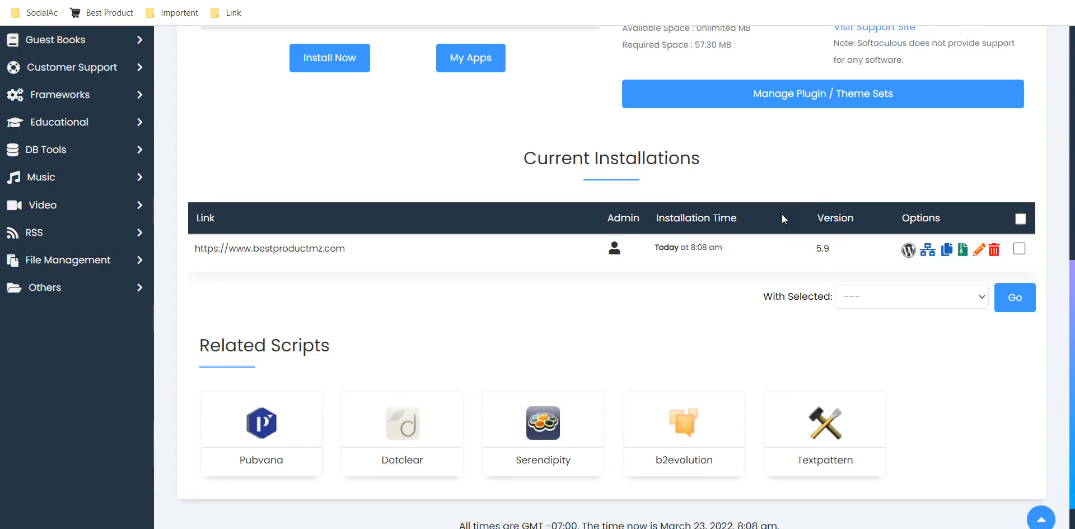
Remove the existing WordPress installation on bestproductmz.com together with its directory, database and database user.
left_click(994, 251)
scroll(939, 264, "down", 1)
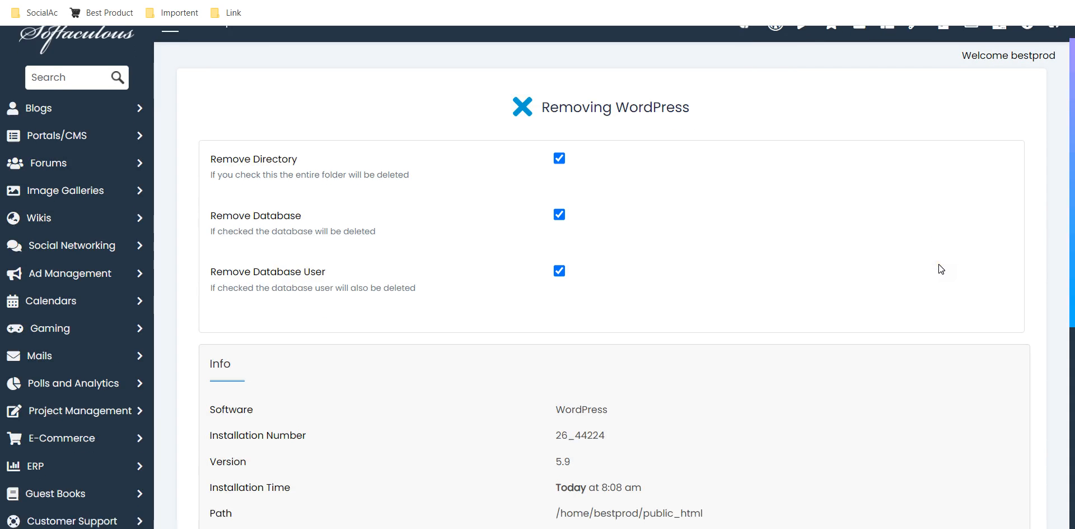
scroll(938, 264, "down", 6)
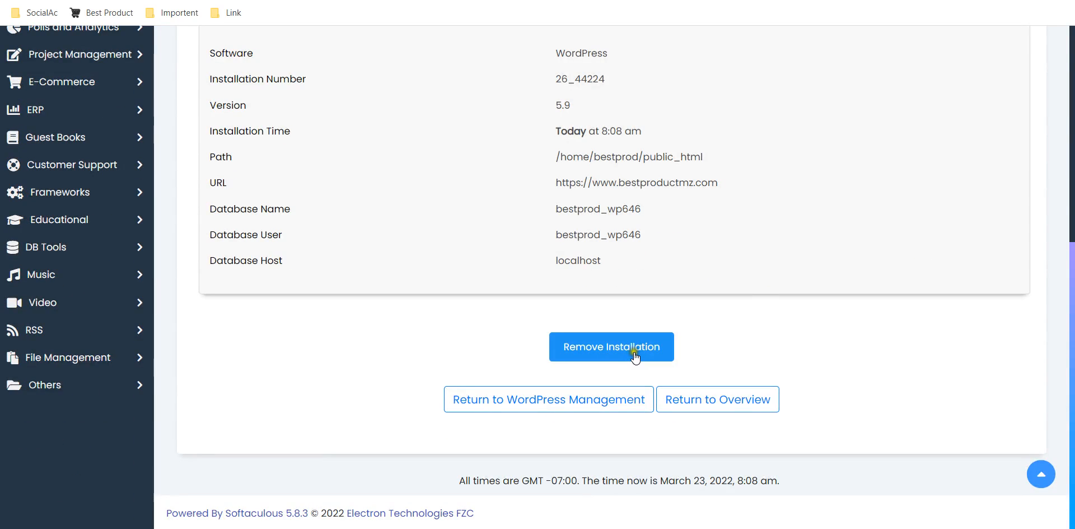
left_click(635, 356)
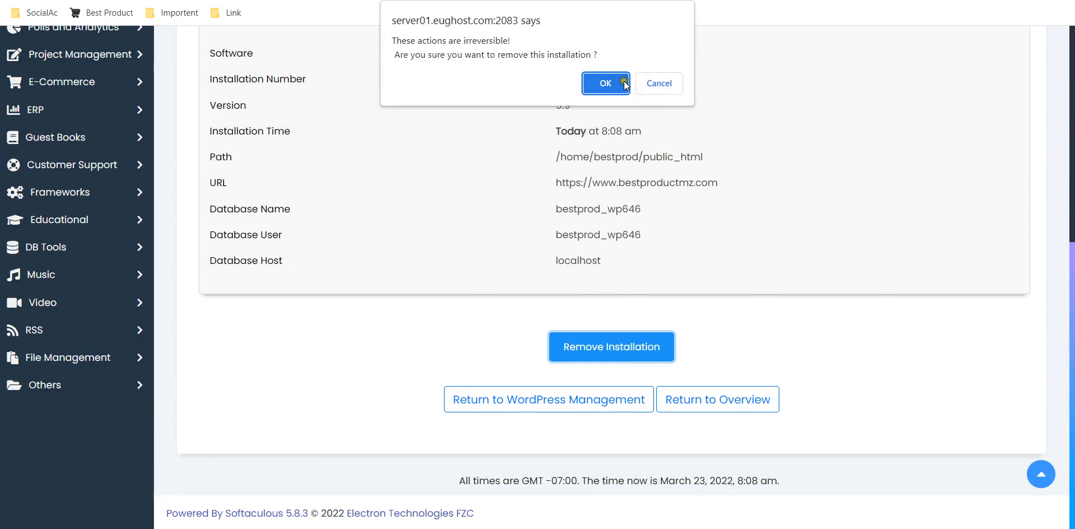
left_click(625, 83)
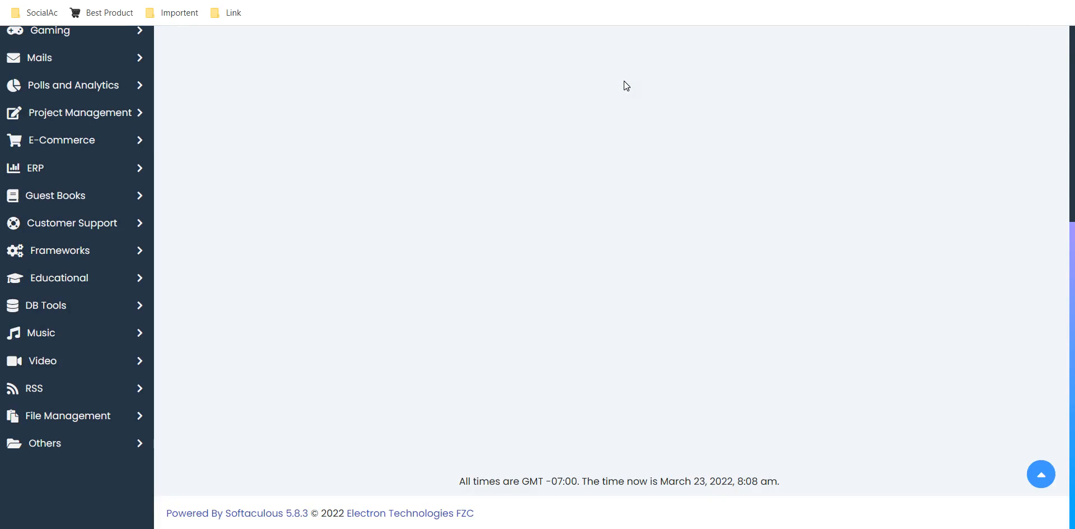
scroll(624, 81, "up", 7)
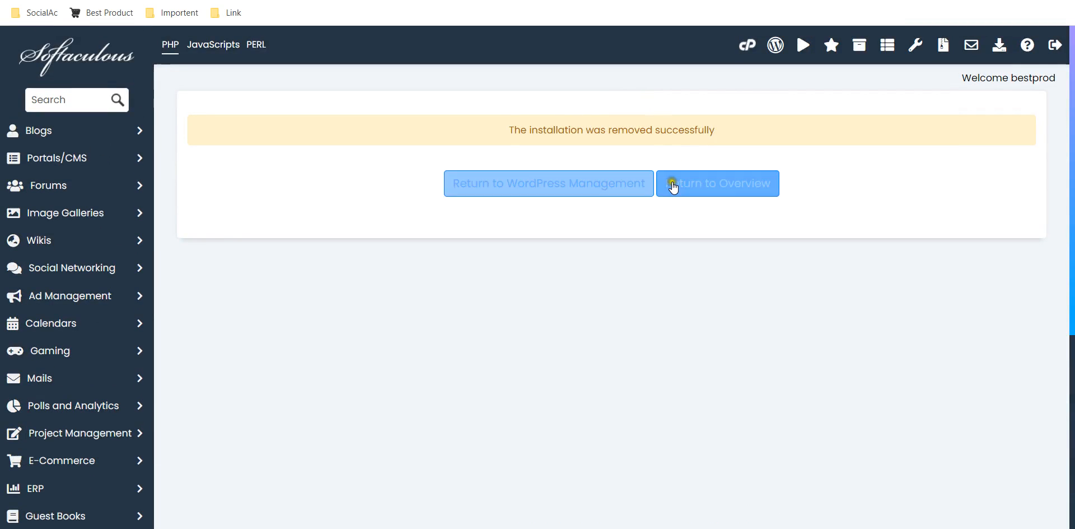
left_click(692, 183)
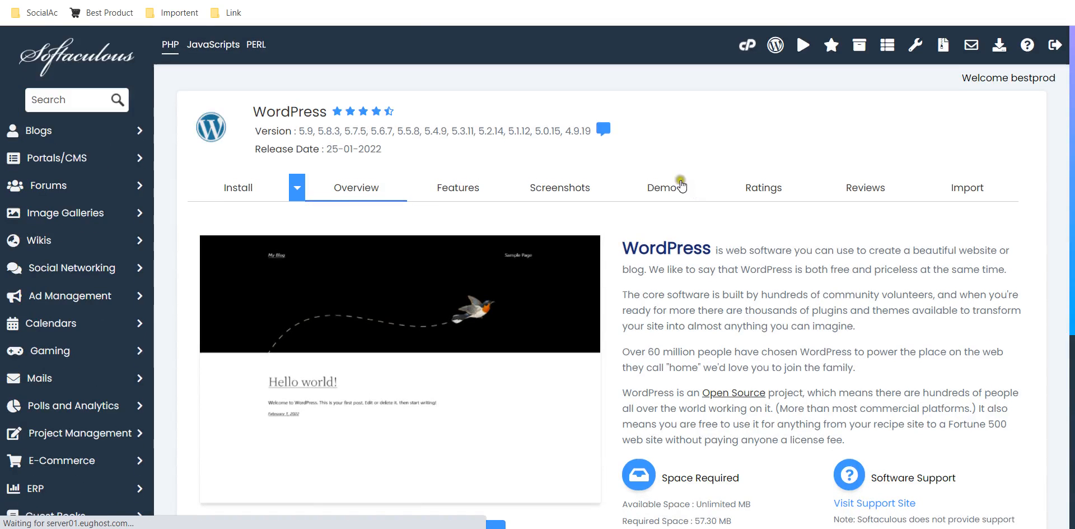
left_click(235, 186)
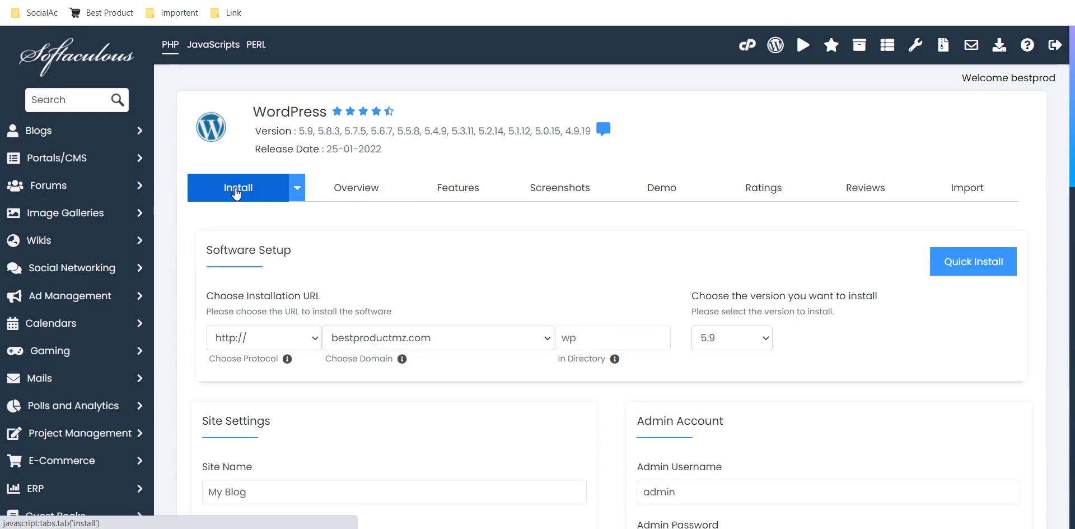
left_click(295, 327)
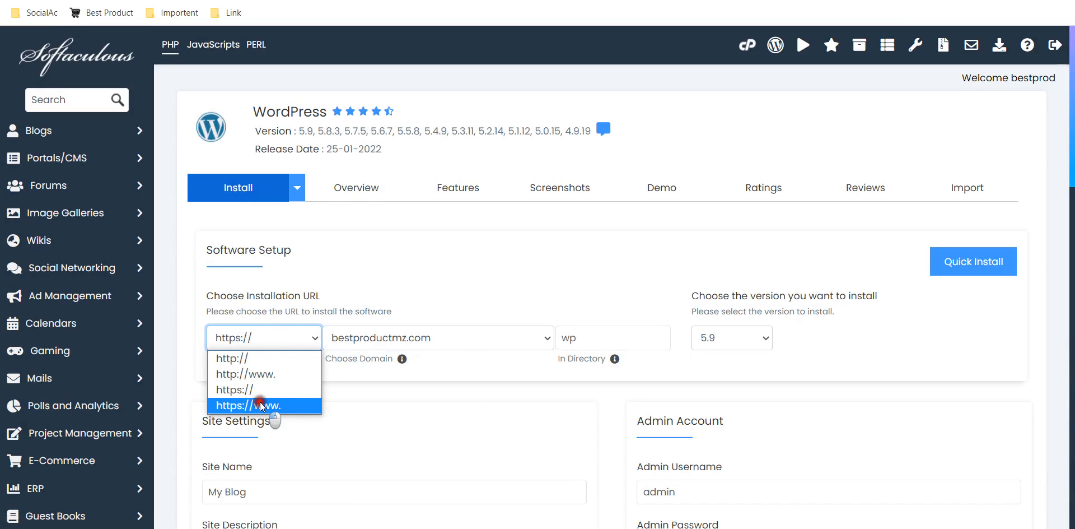
left_click(261, 405)
left_click(618, 335)
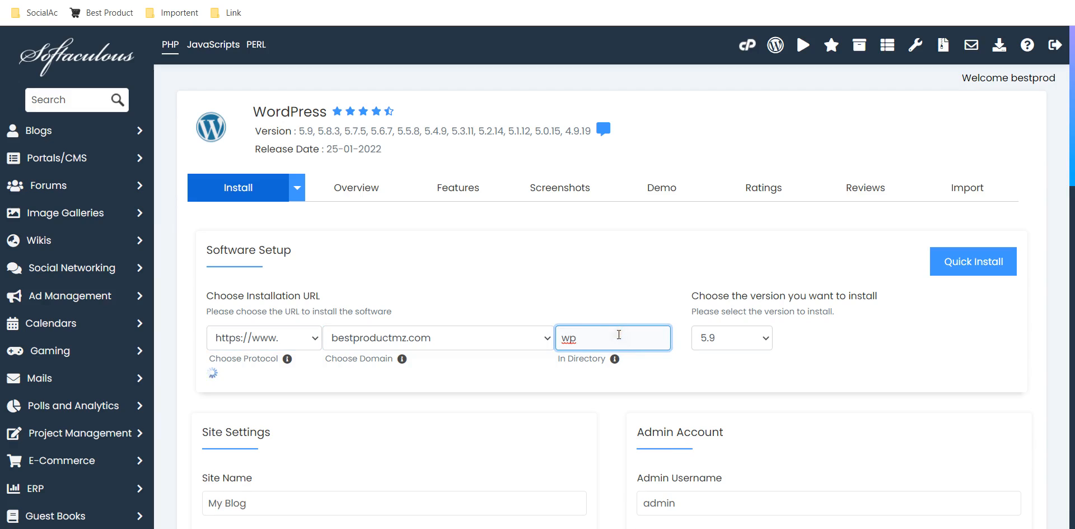
key("BackSpace")
key("BackSpace")
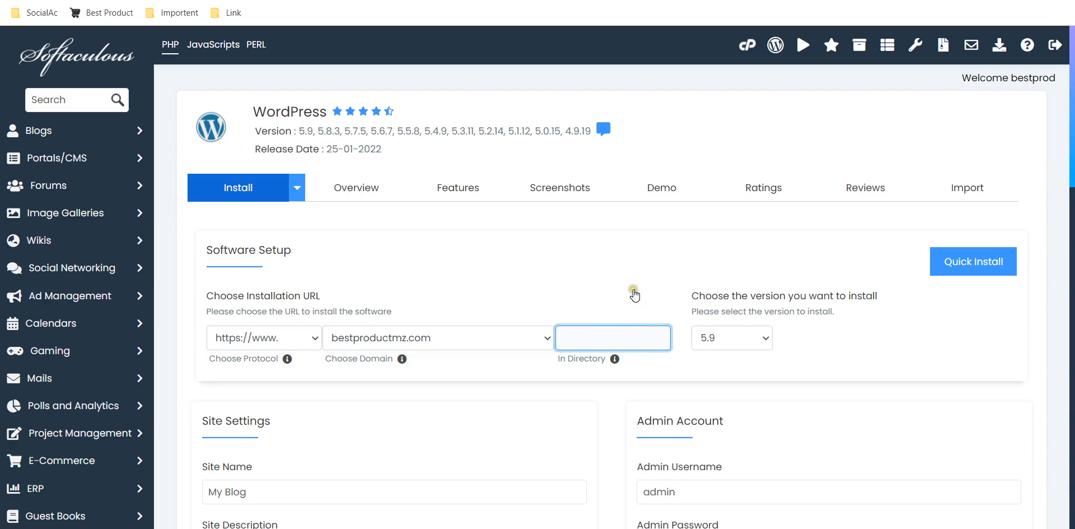
left_click(888, 363)
Replace the default site name with "Best Product Mz" in the site settings.
scroll(891, 365, "down", 1)
scroll(888, 361, "down", 5)
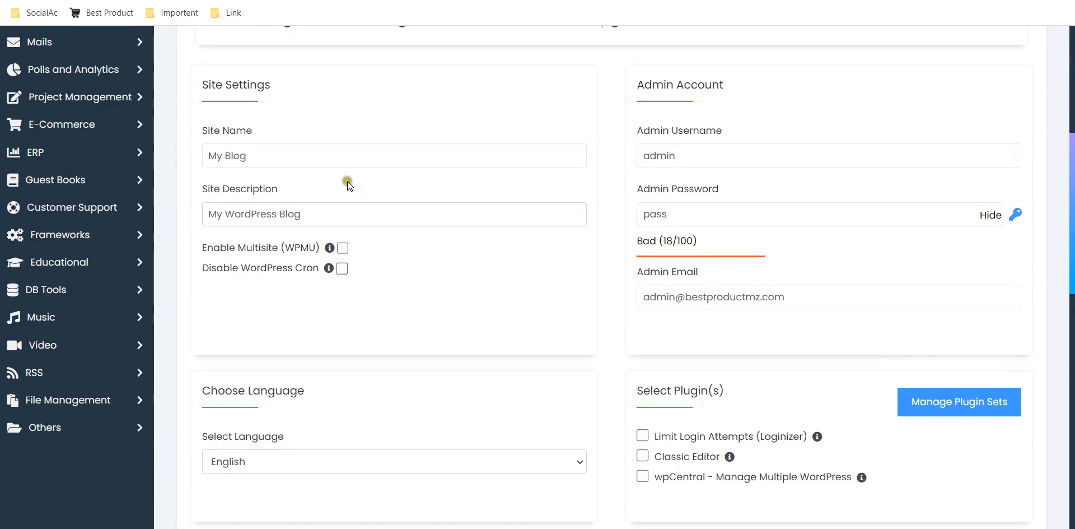
left_click(340, 153)
key("BackSpace")
key("BackSpace")
key("BackSpace")
key("BackSpace")
key("BackSpace")
key("BackSpace")
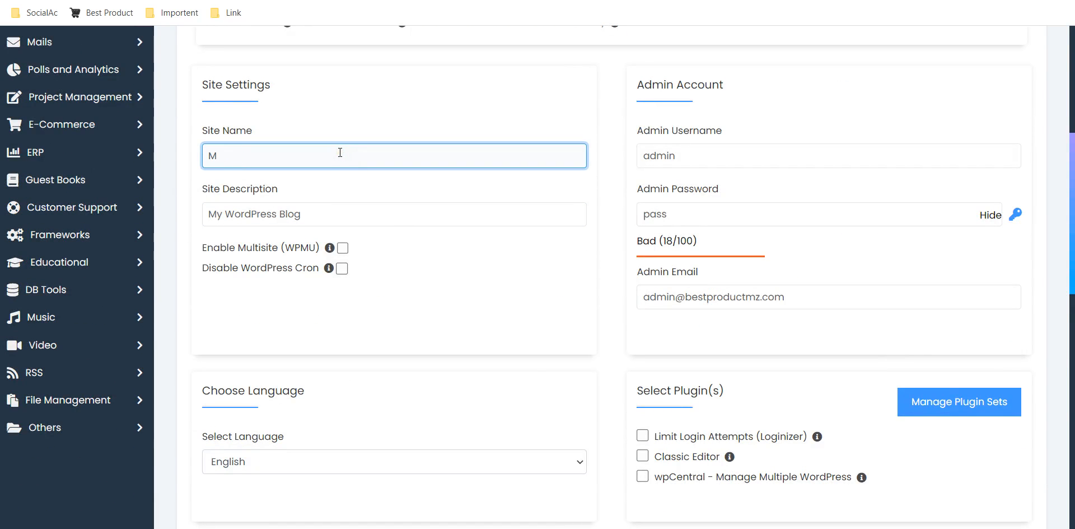
type("Best Product Mz")
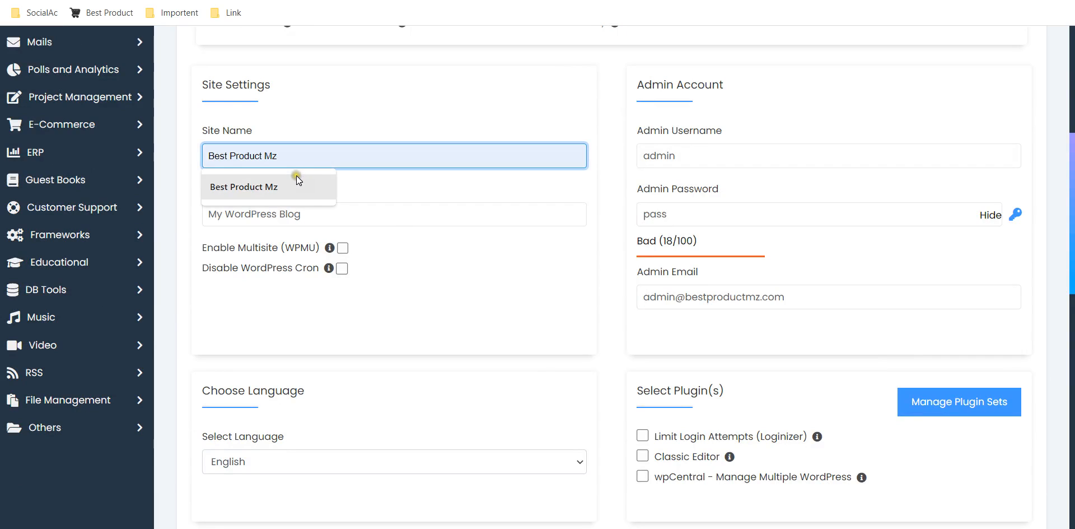
left_click(297, 176)
Set the site description to "Exclusive Product" for the new installation.
left_click(332, 215)
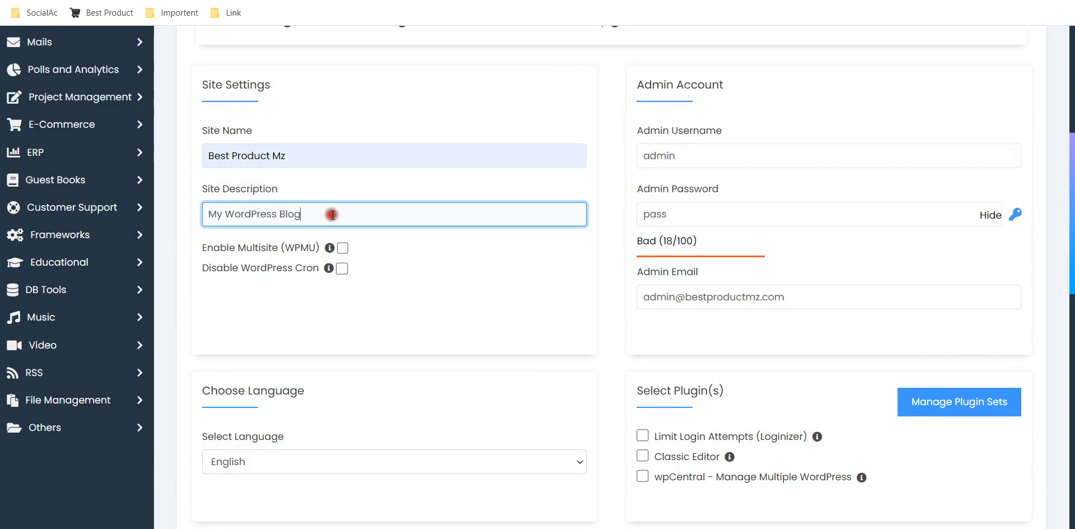
key("BackSpace")
key("BackSpace")
key("BackSpace")
key("BackSpace")
key("BackSpace")
key("BackSpace")
key("BackSpace")
key("BackSpace")
key("BackSpace")
key("BackSpace")
key("BackSpace")
key("BackSpace")
key("BackSpace")
key("BackSpace")
key("BackSpace")
key("BackSpace")
key("BackSpace")
type("Exclusive Product")
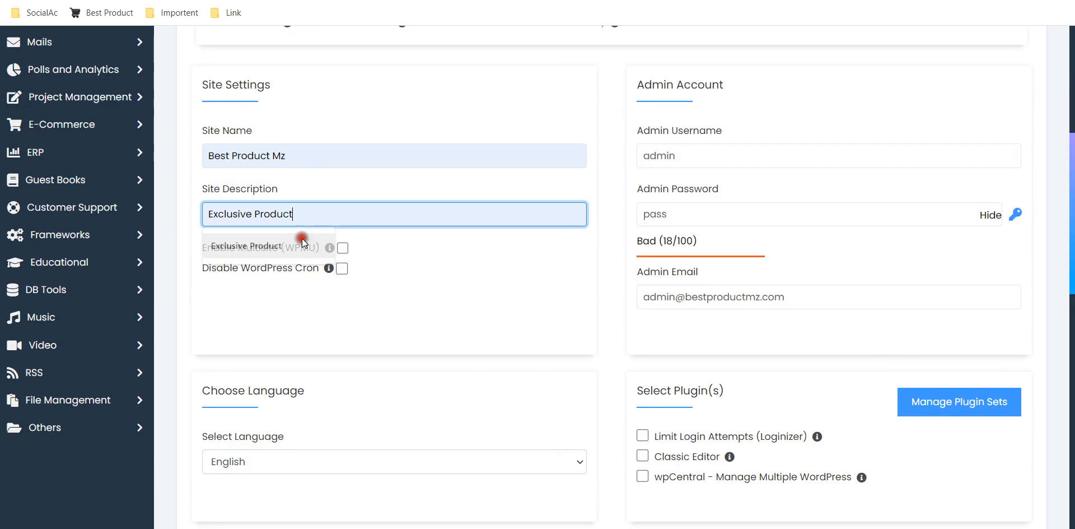
left_click(301, 244)
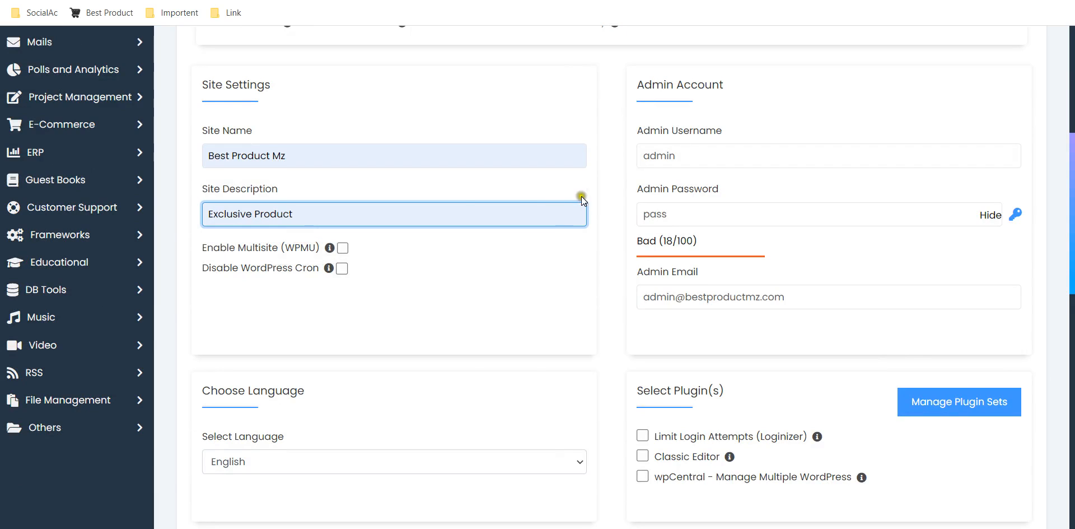
Replace the default admin username with "best" for the new installation.
left_click(683, 155)
left_click(693, 152)
key("BackSpace")
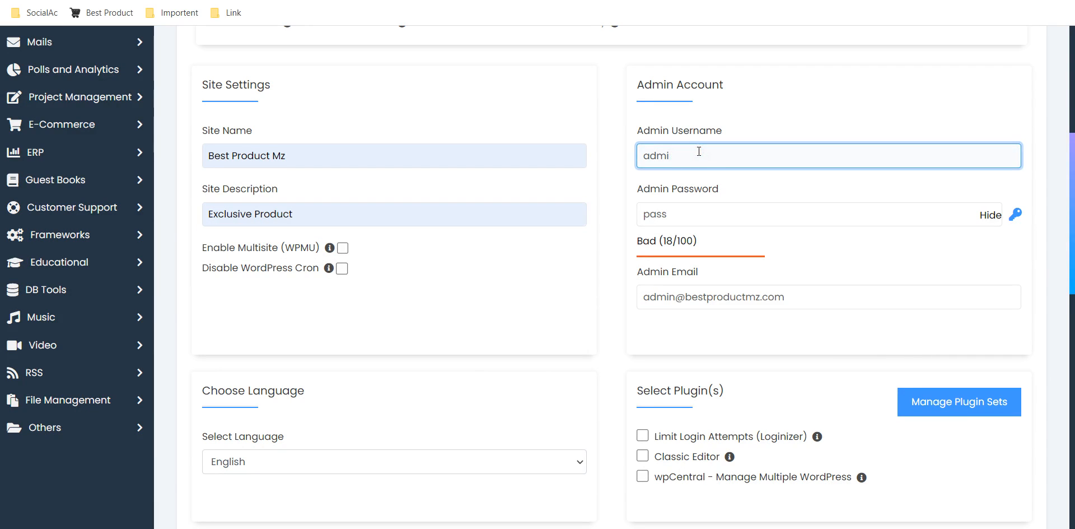
key("BackSpace")
key("BackSpace")
key("BackSpace")
type("best")
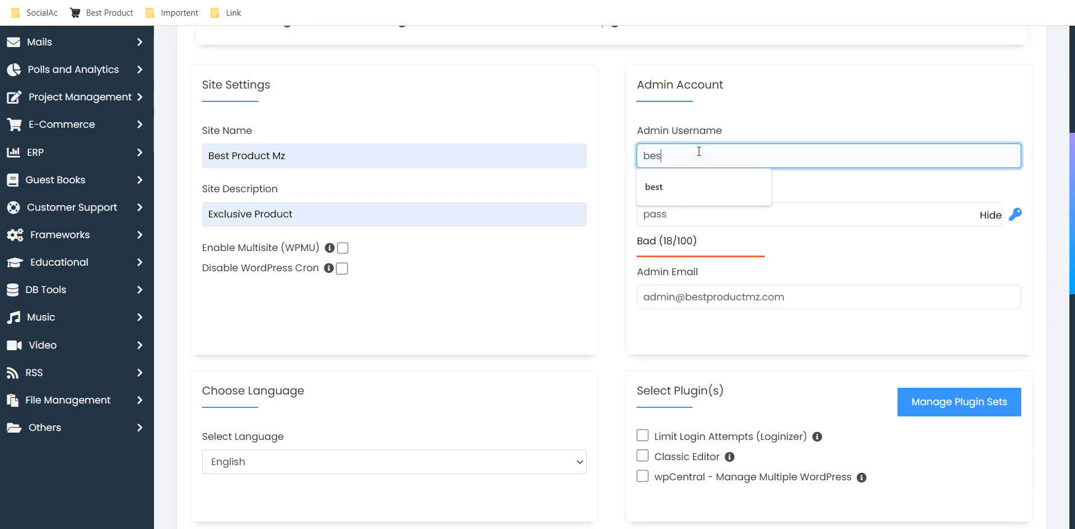
Replace the default admin password with a strong new account password.
key("Tab")
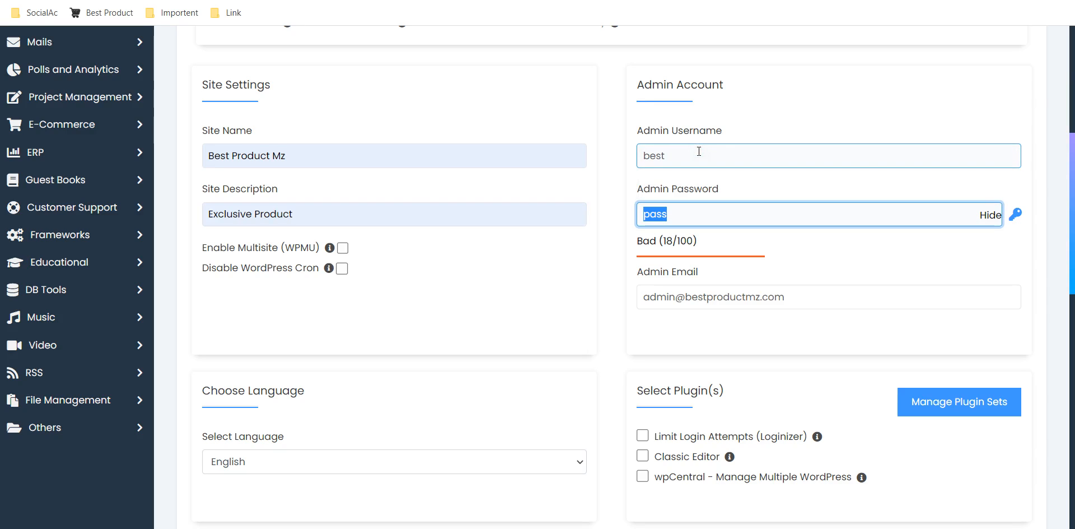
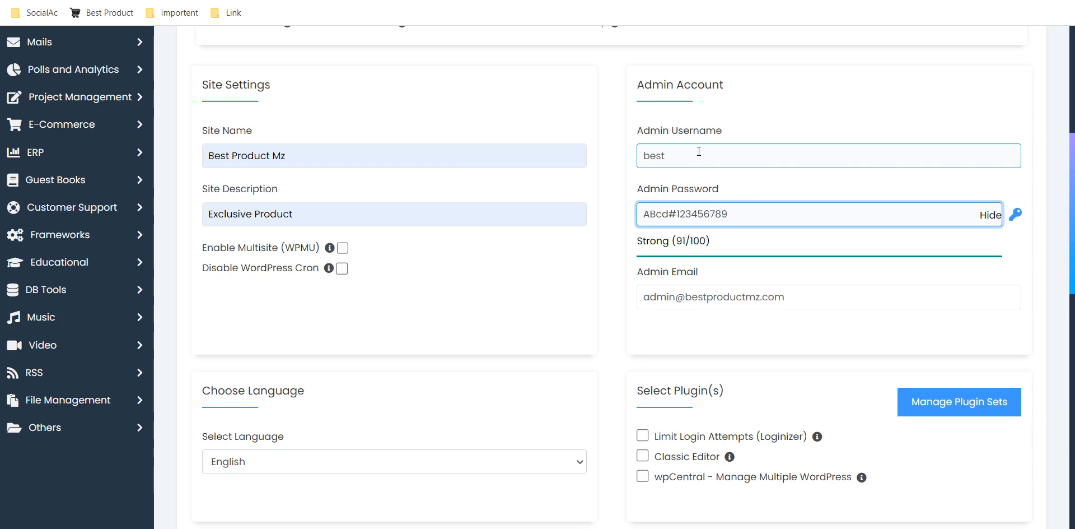
Replace the default admin email with the site owner's email address.
left_click(803, 291)
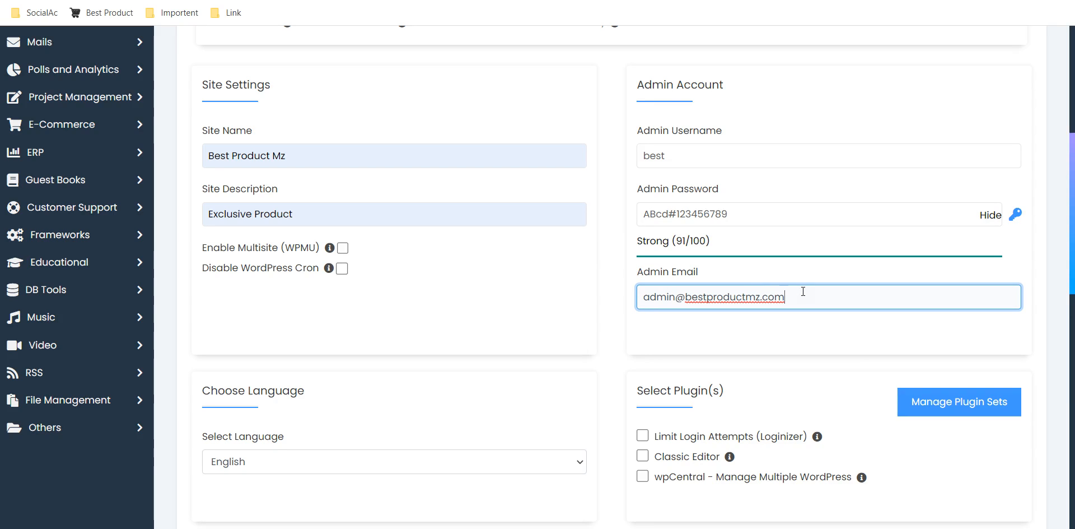
key("ctrl+a")
type("b")
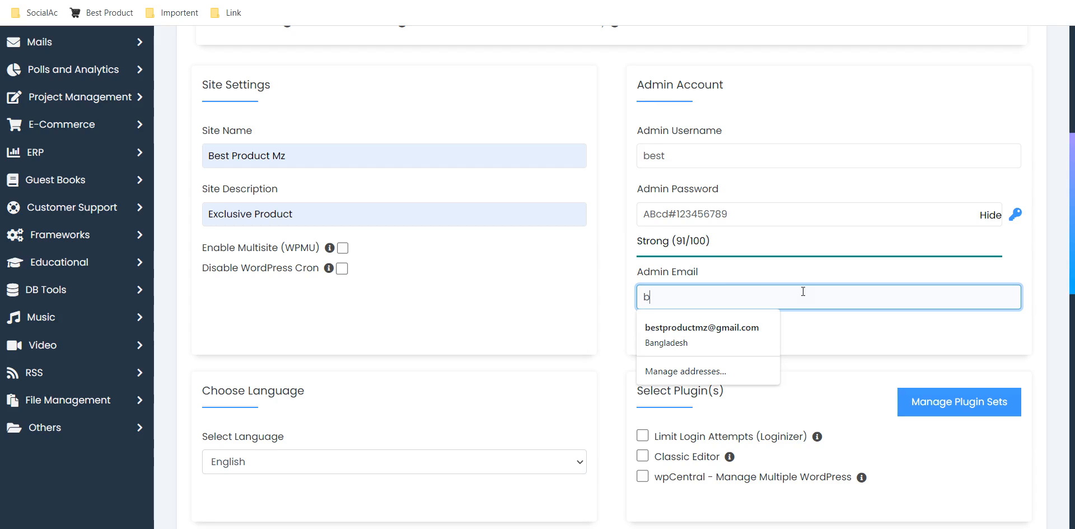
left_click(714, 354)
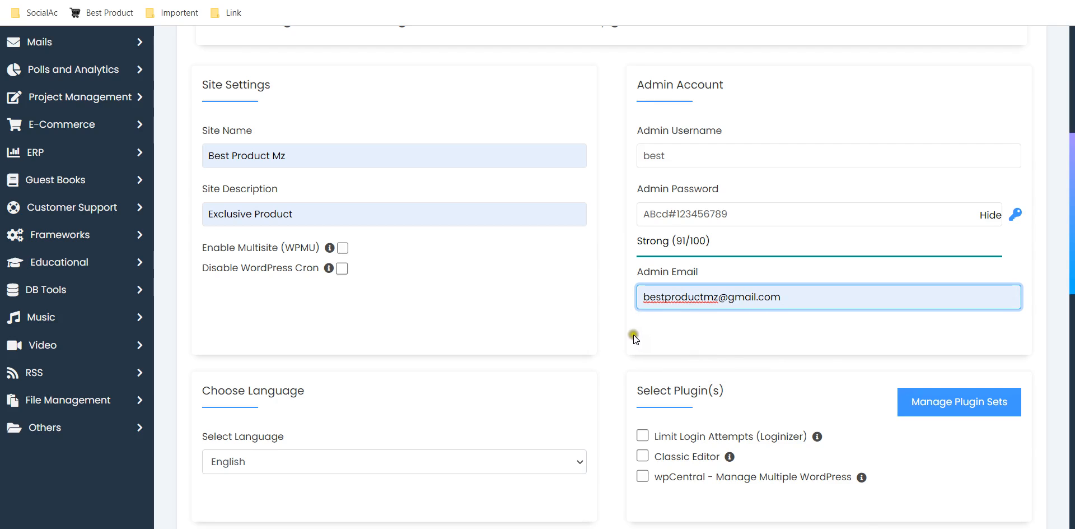
left_click(609, 335)
Check the language choices for the installation and keep English selected.
scroll(610, 335, "down", 5)
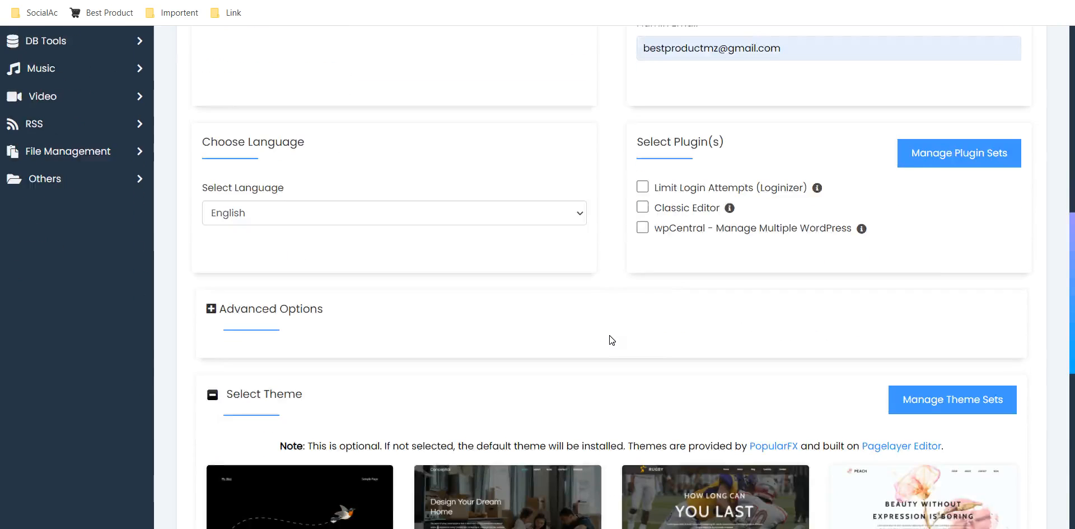
left_click(560, 209)
left_click(558, 210)
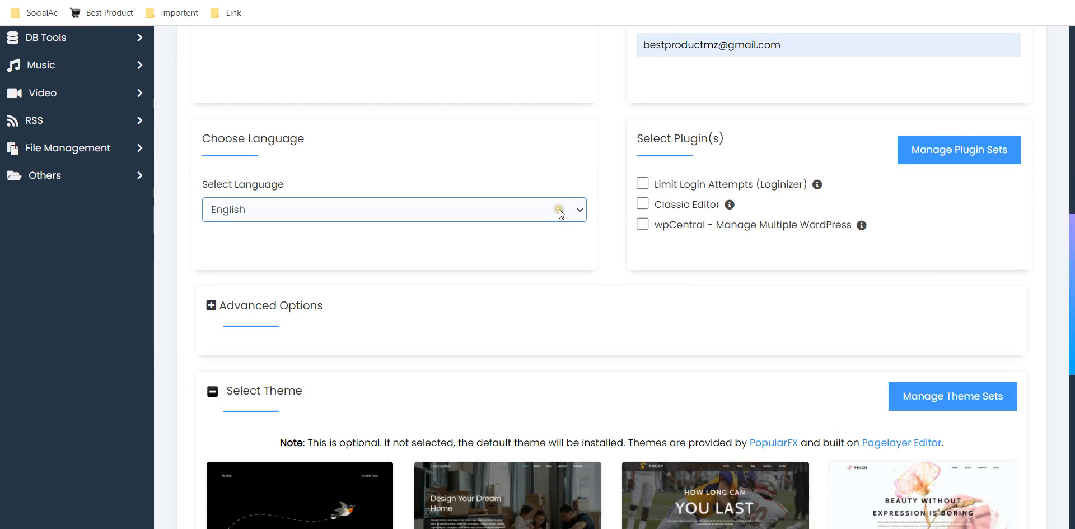
left_click(570, 209)
left_click(593, 185)
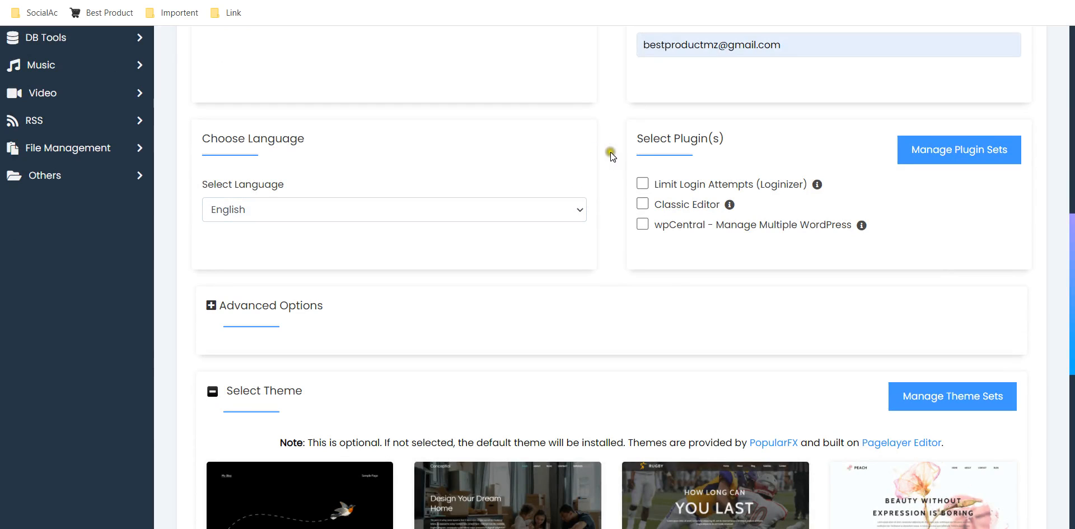
Include the Limit Login Attempts (Loginizer) and Classic Editor plugins in the installation.
left_click(643, 185)
left_click(643, 182)
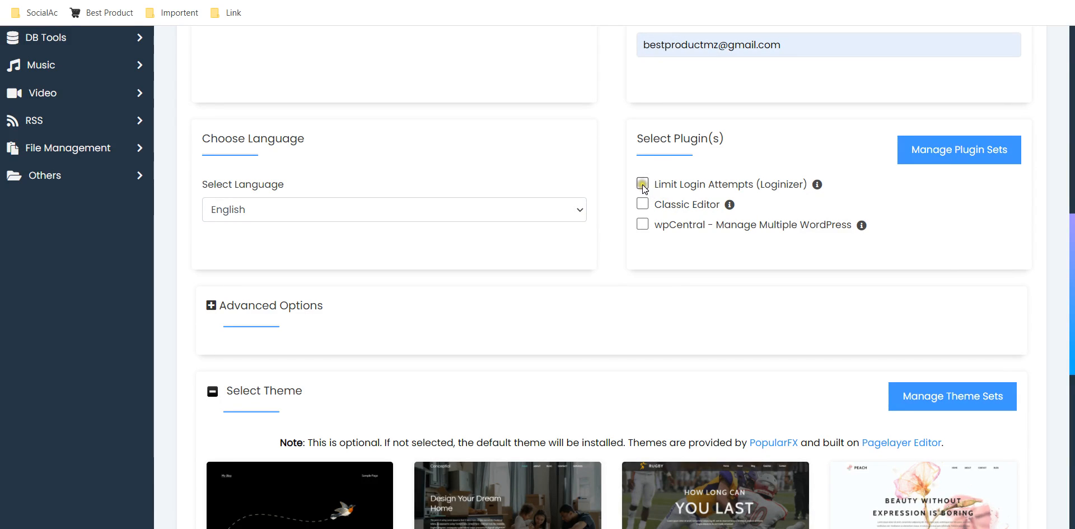
left_click(643, 185)
left_click(643, 204)
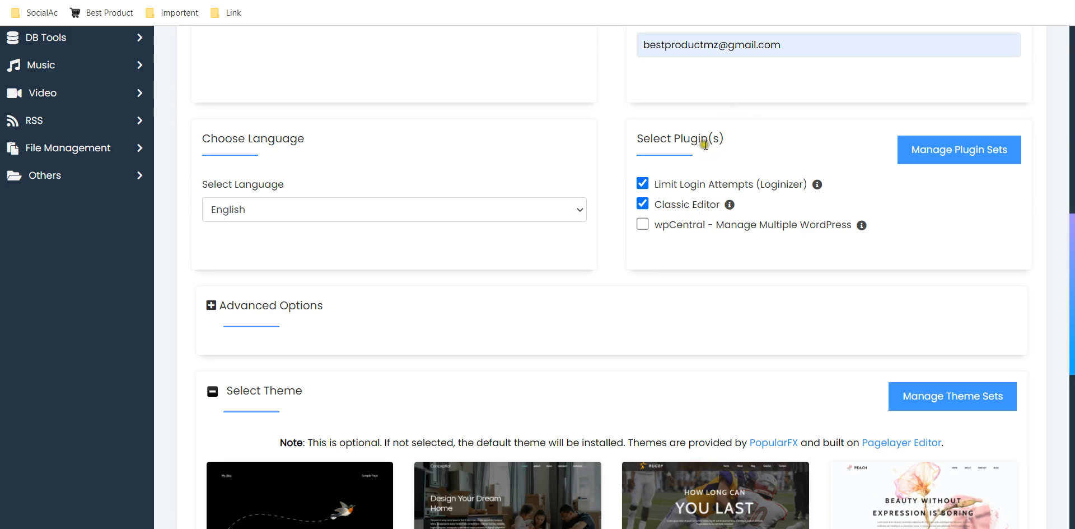
left_click(771, 120)
left_click(671, 208)
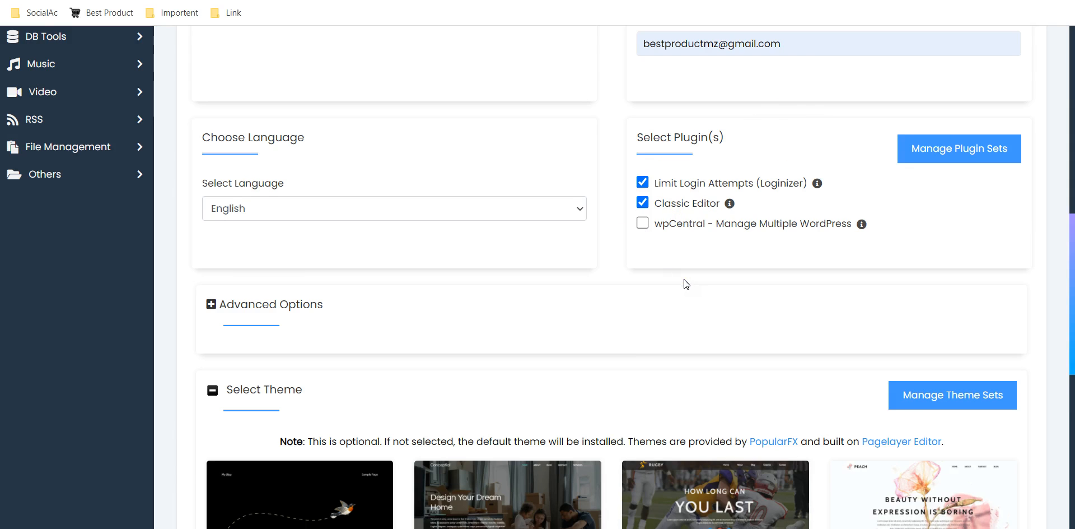
Expand the advanced installation options and examine the database, auto-upgrade and backup settings.
scroll(684, 279, "down", 2)
left_click(297, 272)
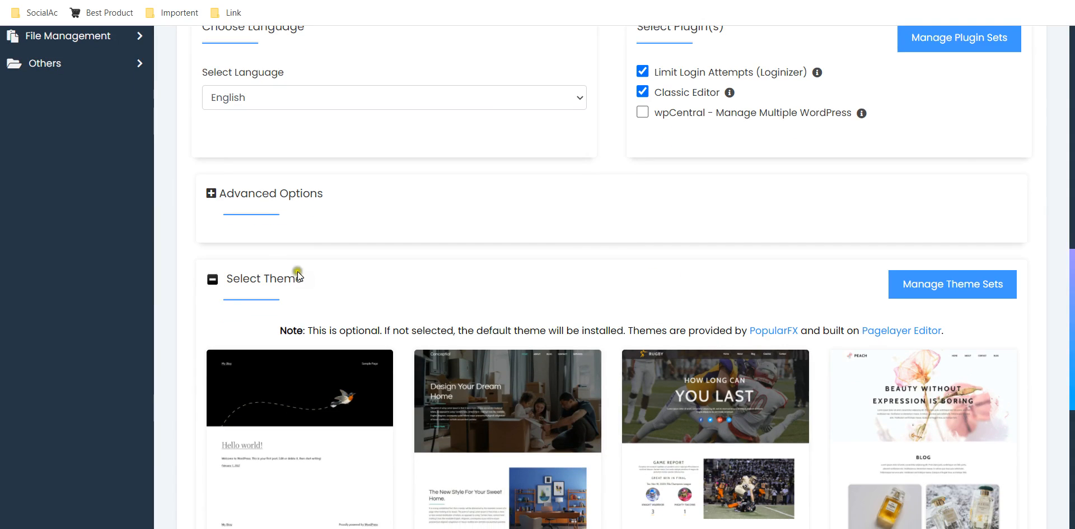
left_click(267, 197)
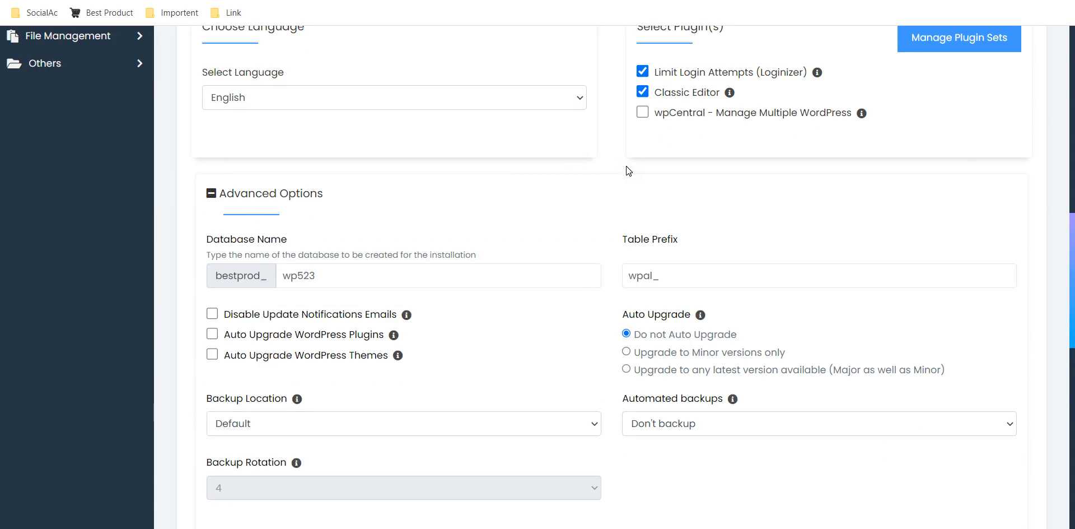
scroll(626, 166, "down", 3)
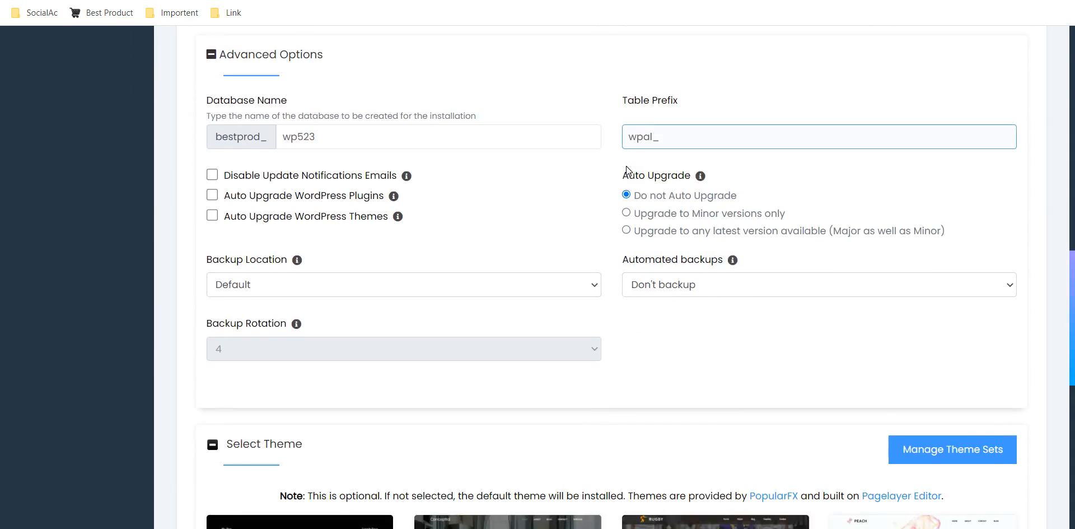
Set the automated backups of the WordPress installation to run once a week.
left_click(686, 282)
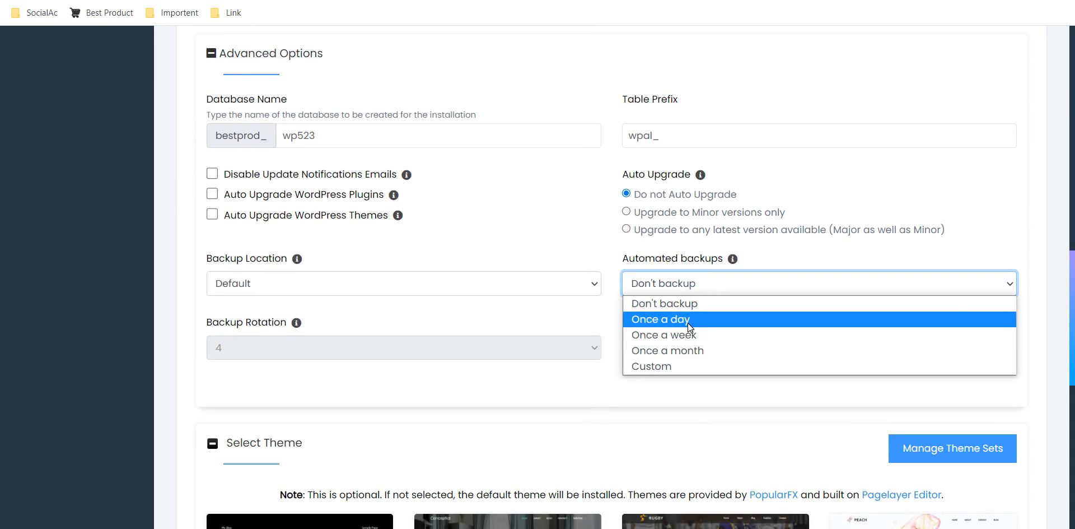
left_click(685, 331)
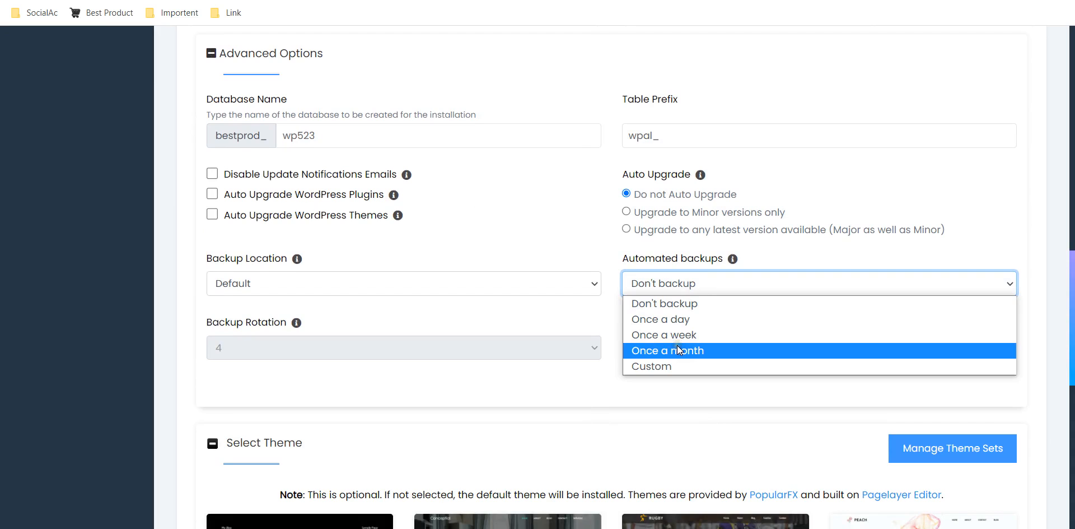
left_click(689, 335)
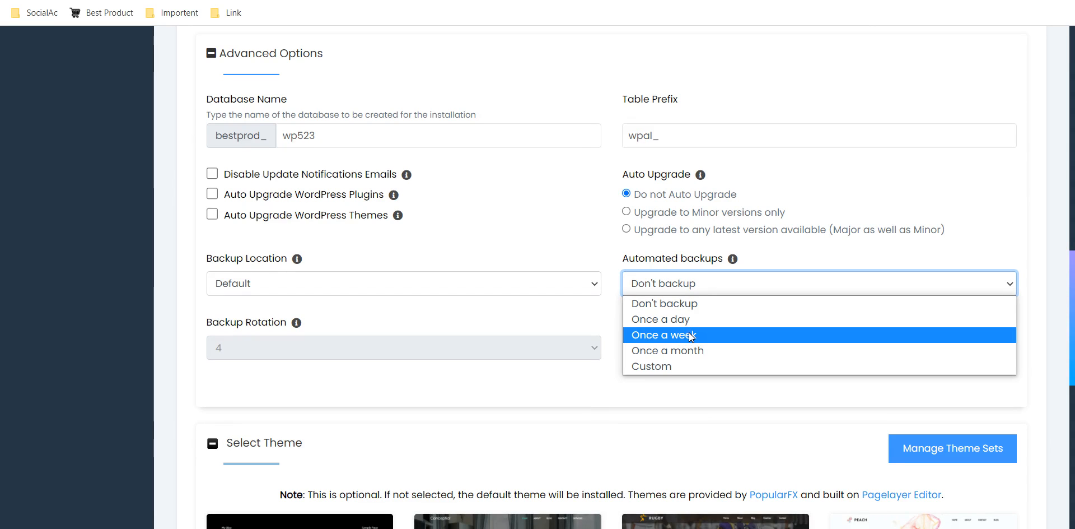
left_click(690, 334)
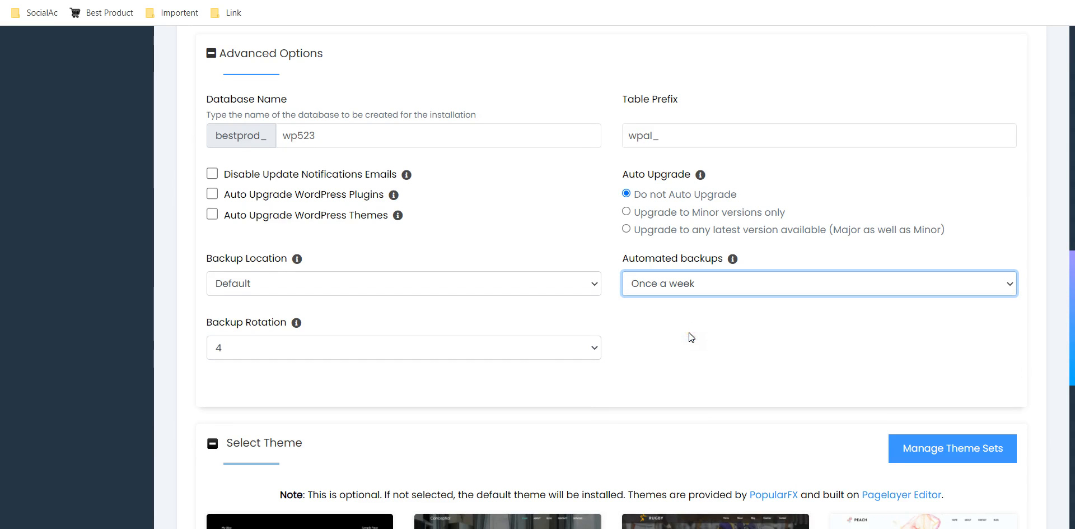
Choose a backup rotation of 4 for the installation's automated backups.
left_click(495, 350)
left_click(520, 345)
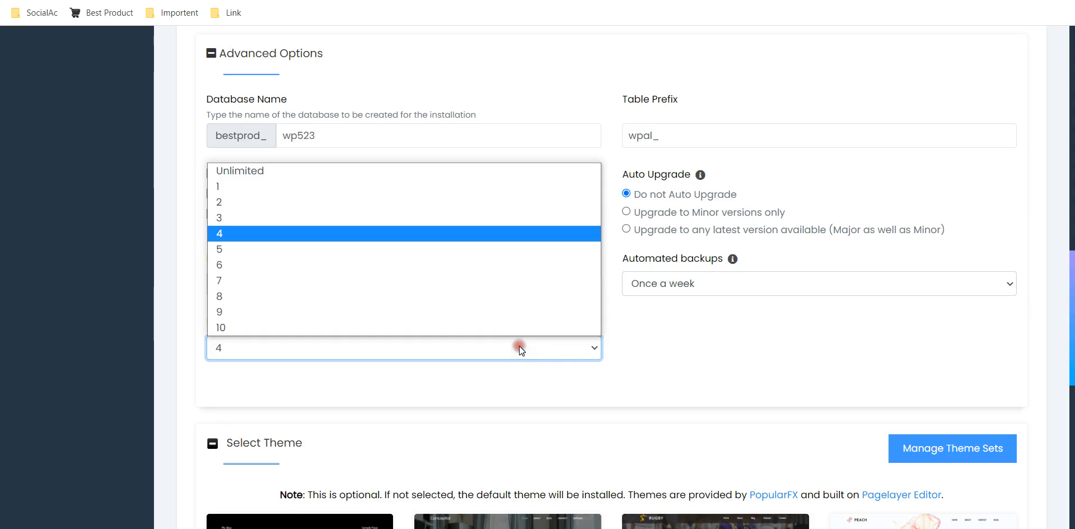
left_click(461, 238)
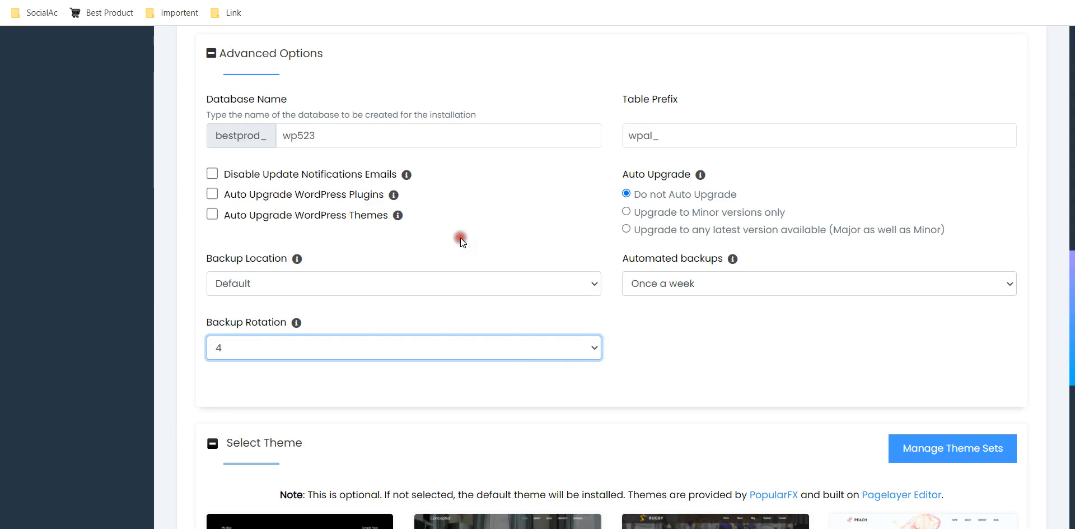
left_click(656, 337)
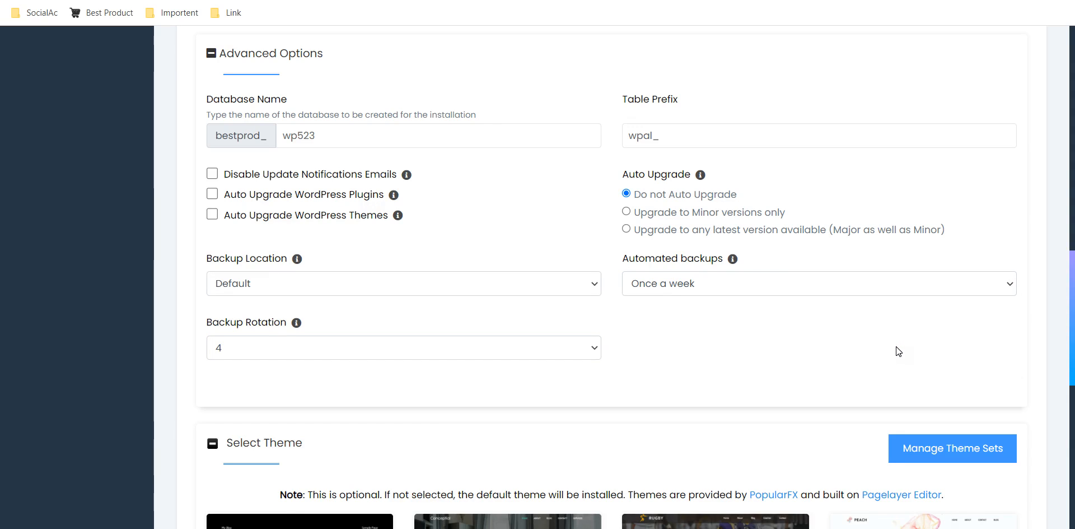
left_click(994, 331)
Enter the site owner's email address as recipient of the installation details and install WordPress without picking a custom theme.
scroll(994, 330, "down", 8)
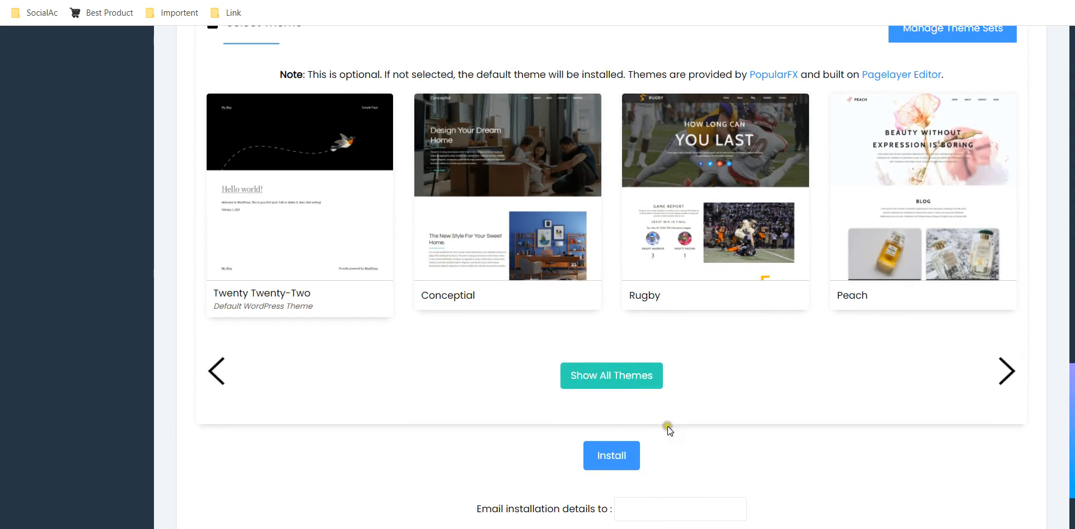
scroll(667, 430, "down", 1)
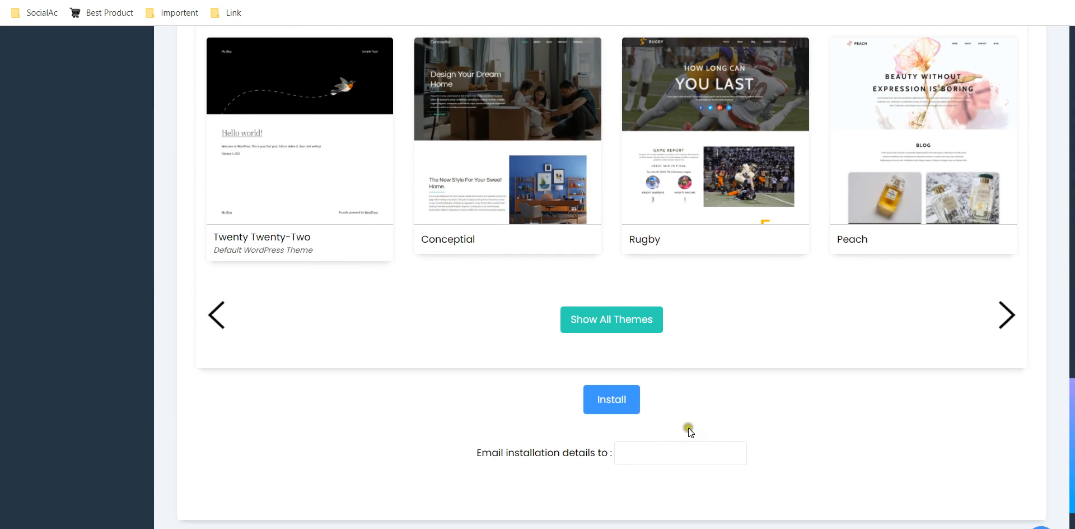
left_click(673, 454)
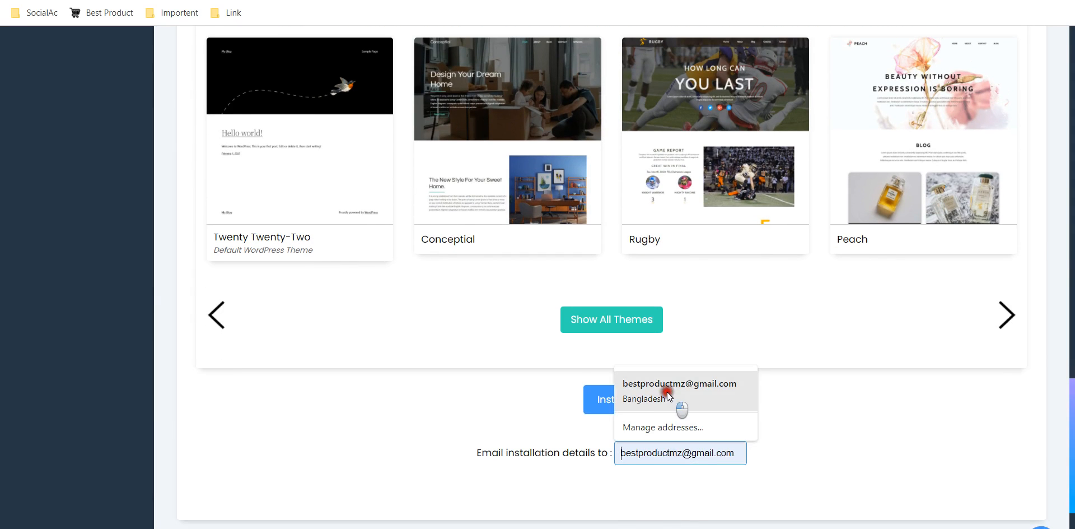
left_click(667, 392)
left_click(621, 400)
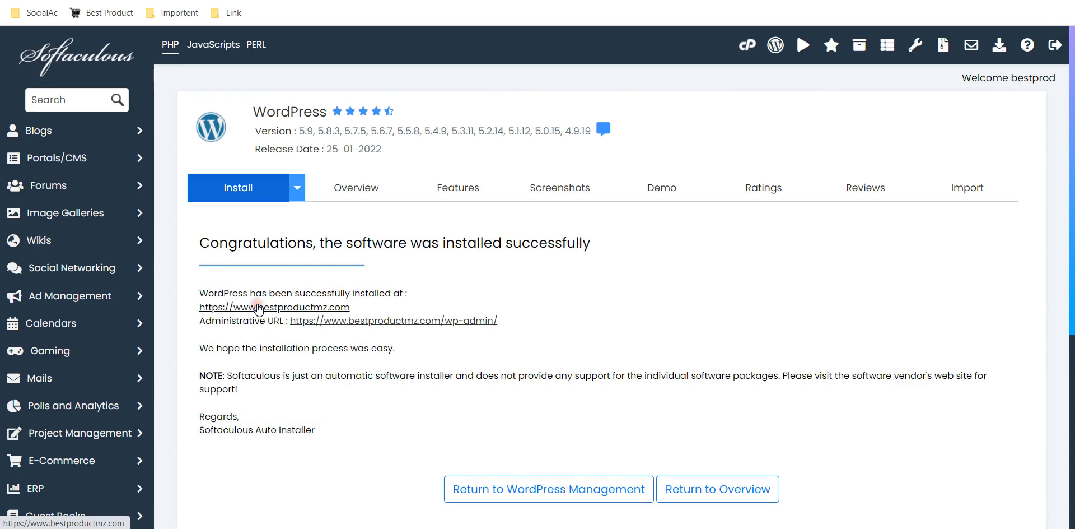
Reload the site's open front page to check for the new installation, then return to the Softaculous installation confirmation.
key("ctrl+Tab")
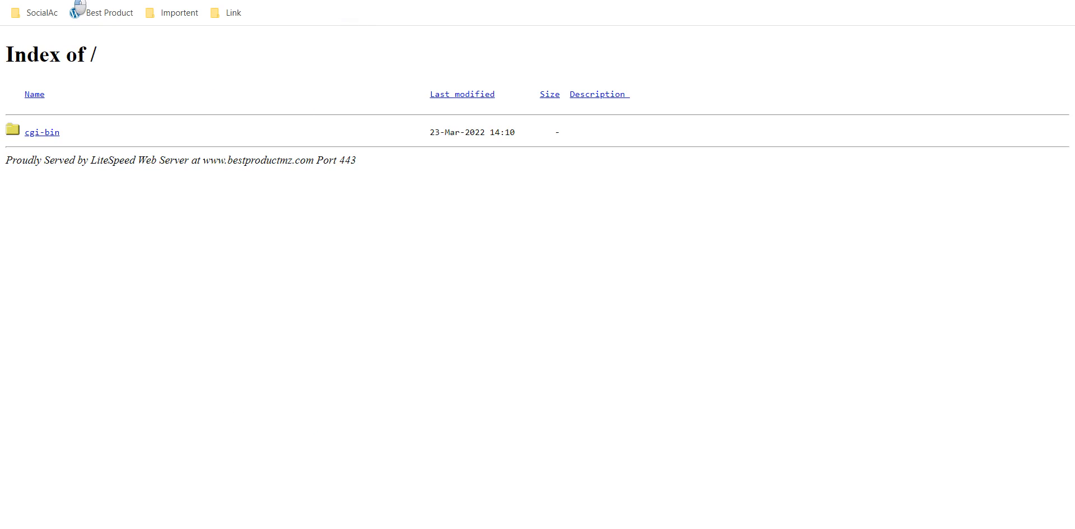
key("F5")
left_click(246, 0)
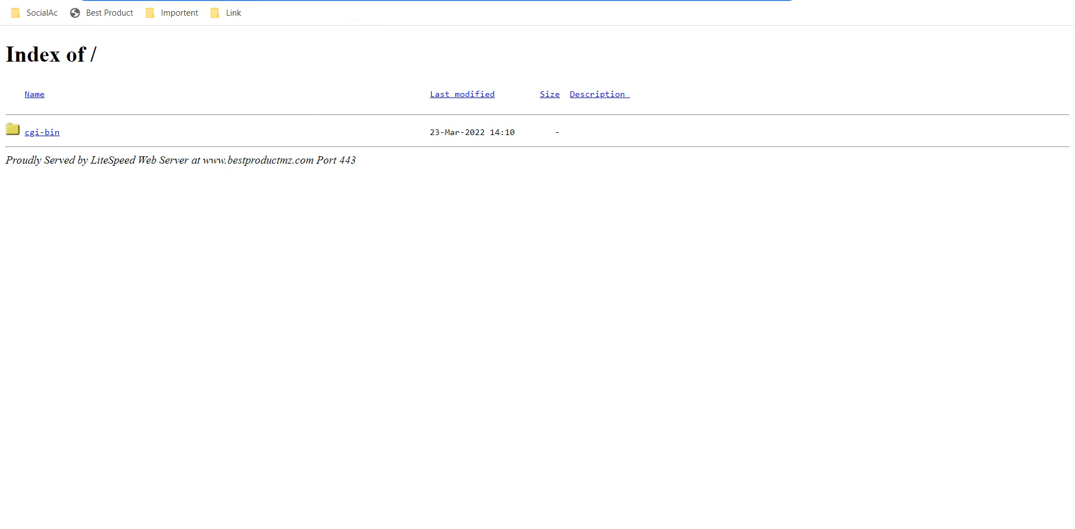
key("ctrl+Tab")
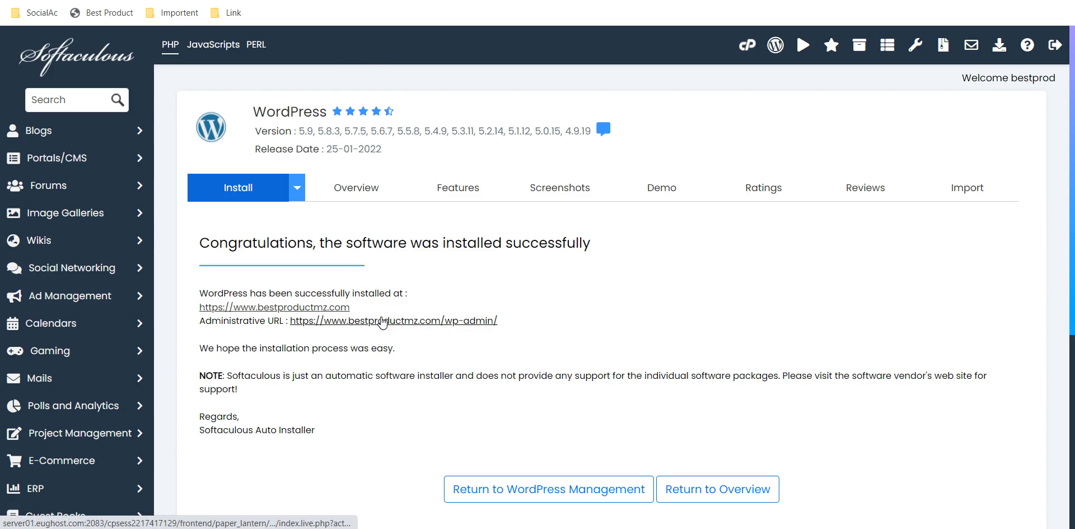
Open the new installation's administrative URL and view the WordPress dashboard.
left_click(382, 321)
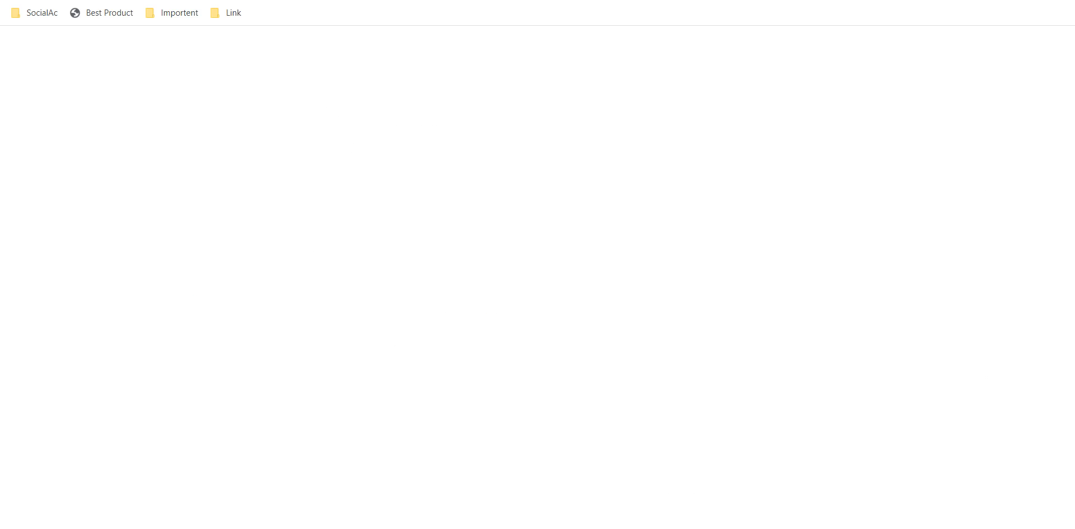
key("ctrl+shift+Tab")
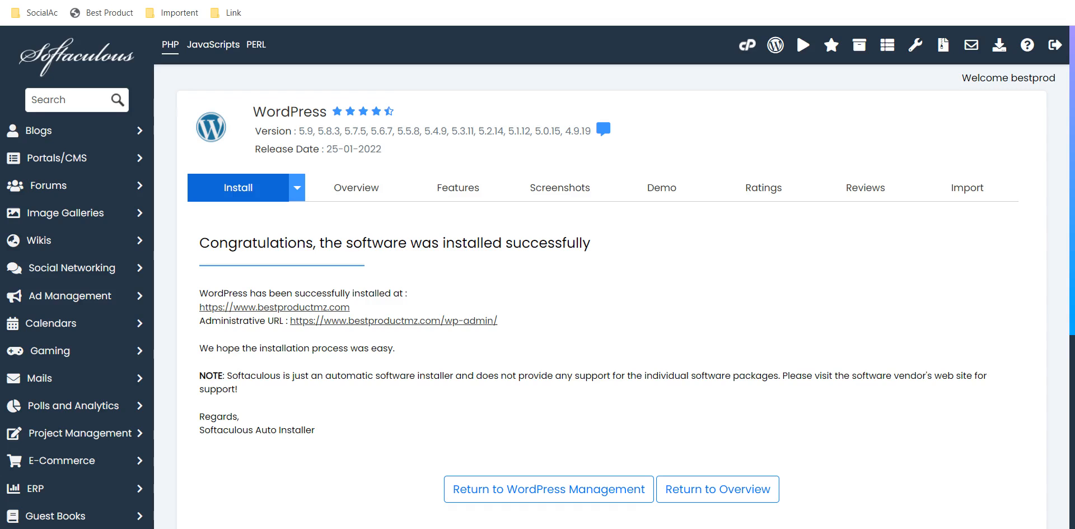
key("ctrl+Tab")
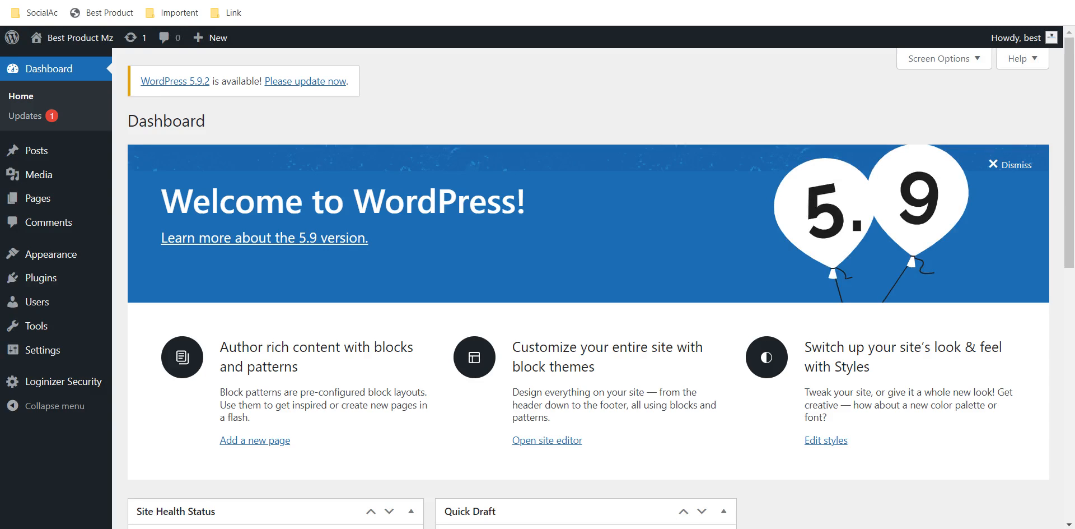
key("ctrl+shift+Tab")
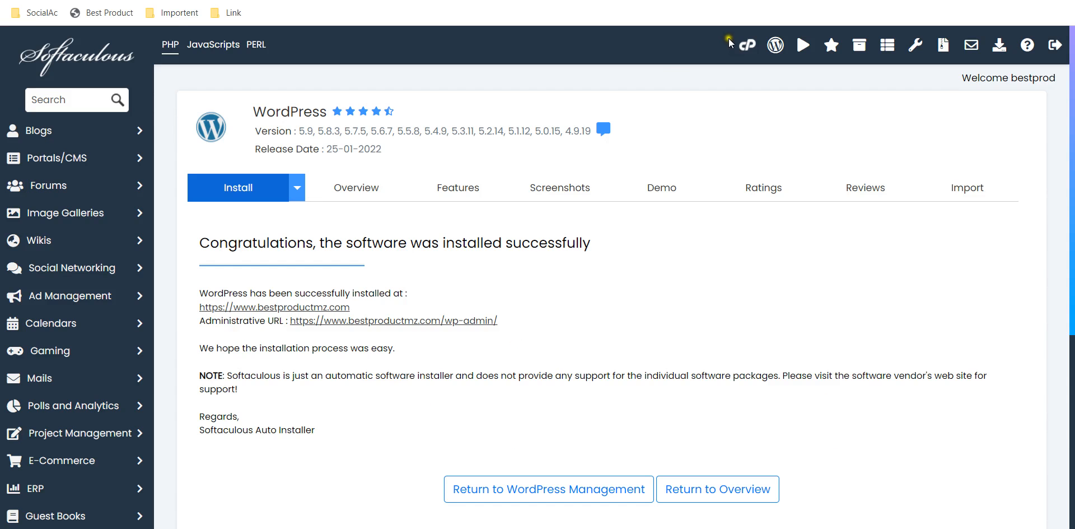
Go to the hosting account's cPanel home page and clear the NGINX cache.
left_click(747, 46)
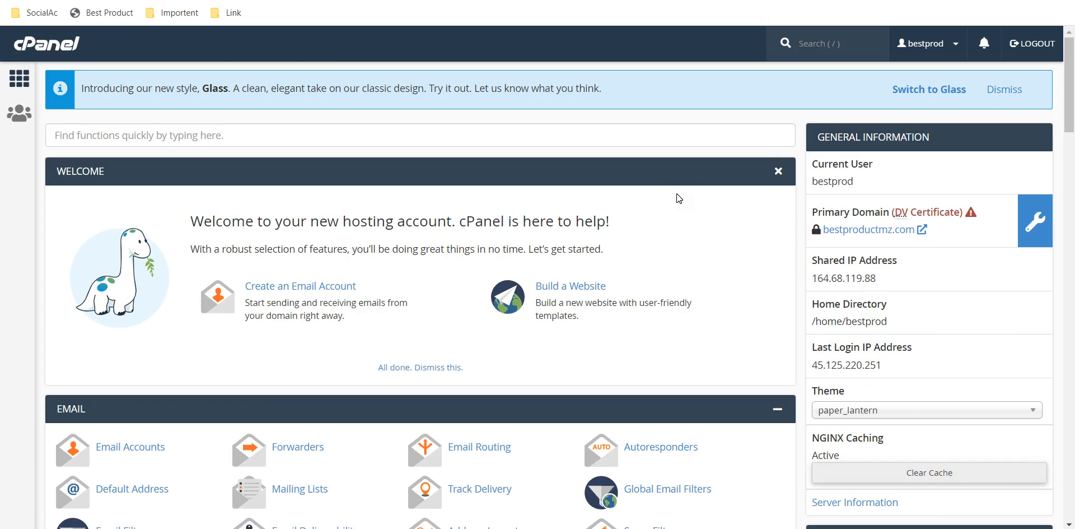
left_click(917, 473)
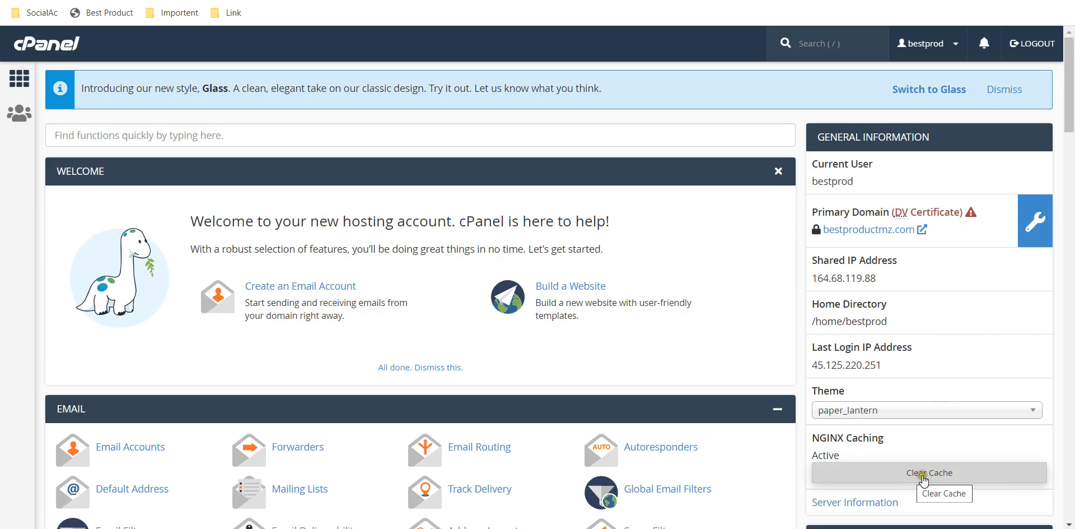
left_click(922, 476)
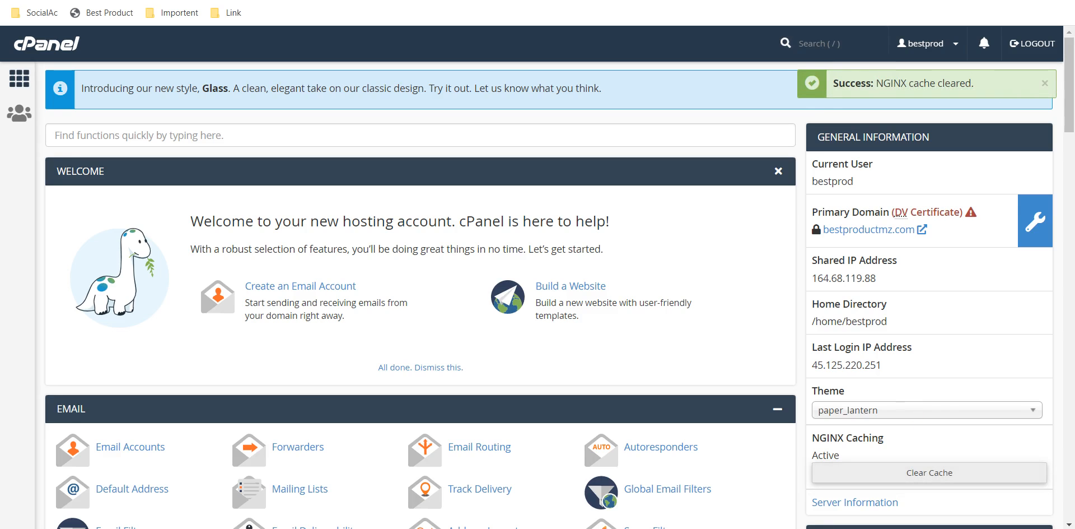
Load the bestproductmz.com front page again to check the installed site, and go back to cPanel.
left_click(208, 1)
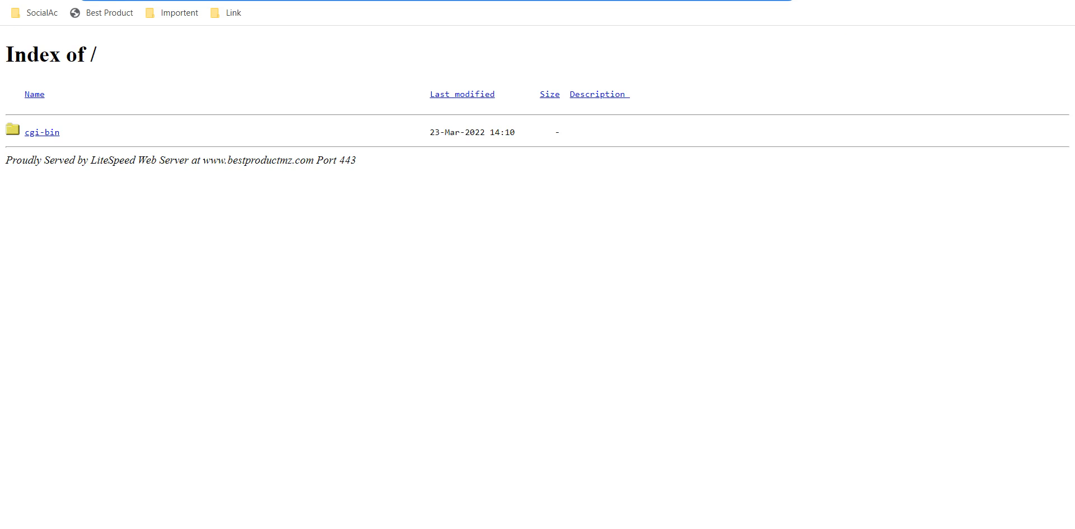
key("Return")
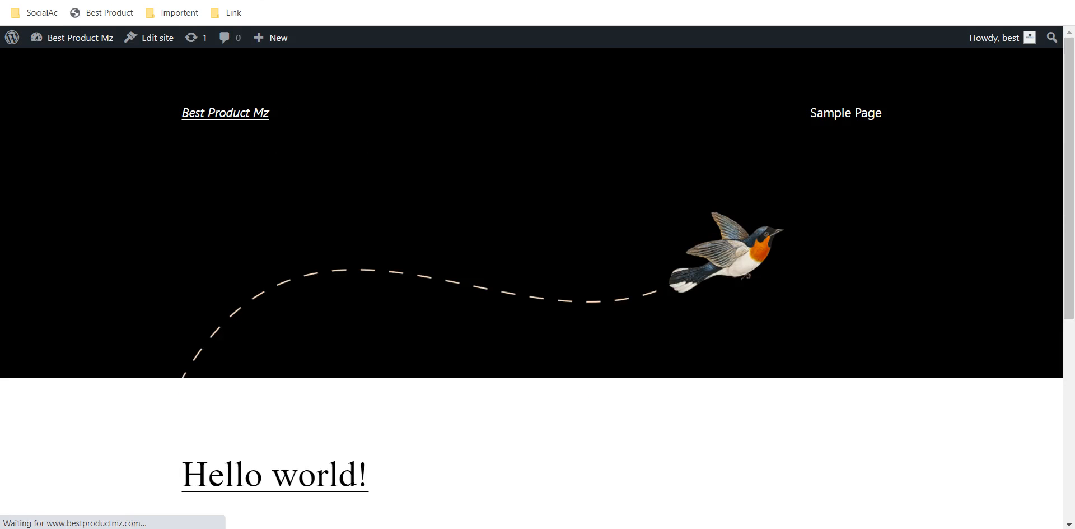
left_click(275, 0)
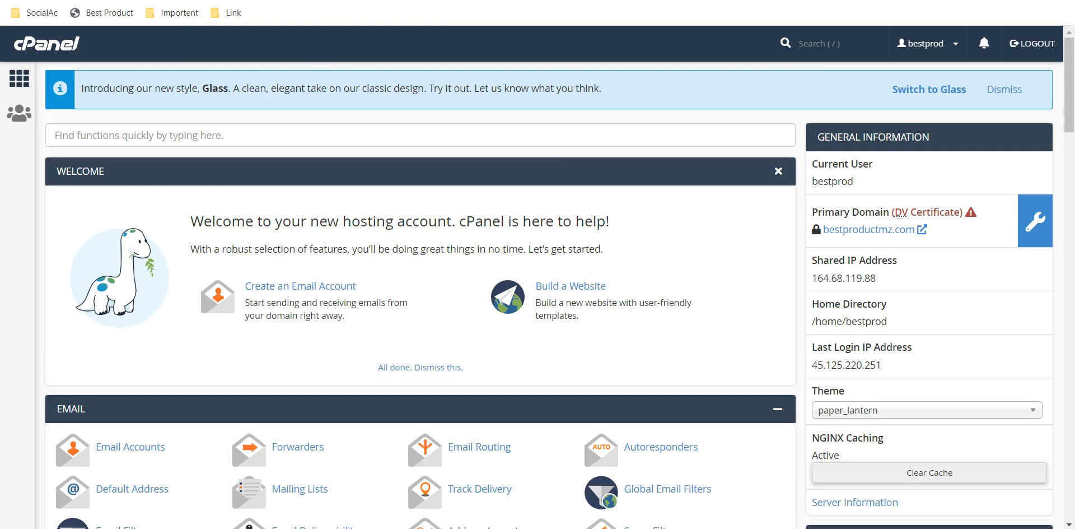
Look over the cPanel home page, the WordPress dashboard and the new site's front page.
key("ctrl+Tab")
key("ctrl+shift+Tab")
scroll(420, 280, "down", 2)
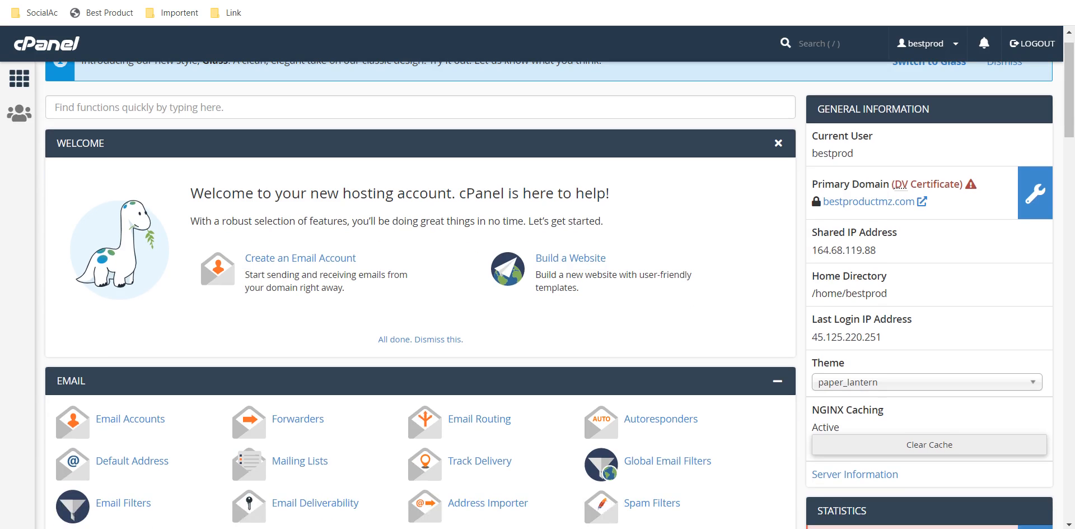
scroll(420, 280, "up", 2)
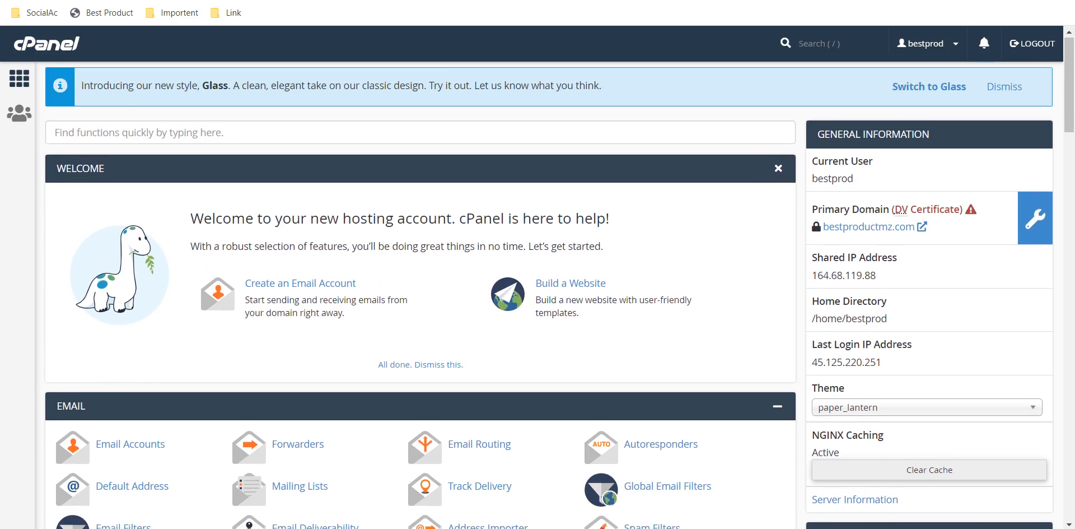
key("ctrl+Tab")
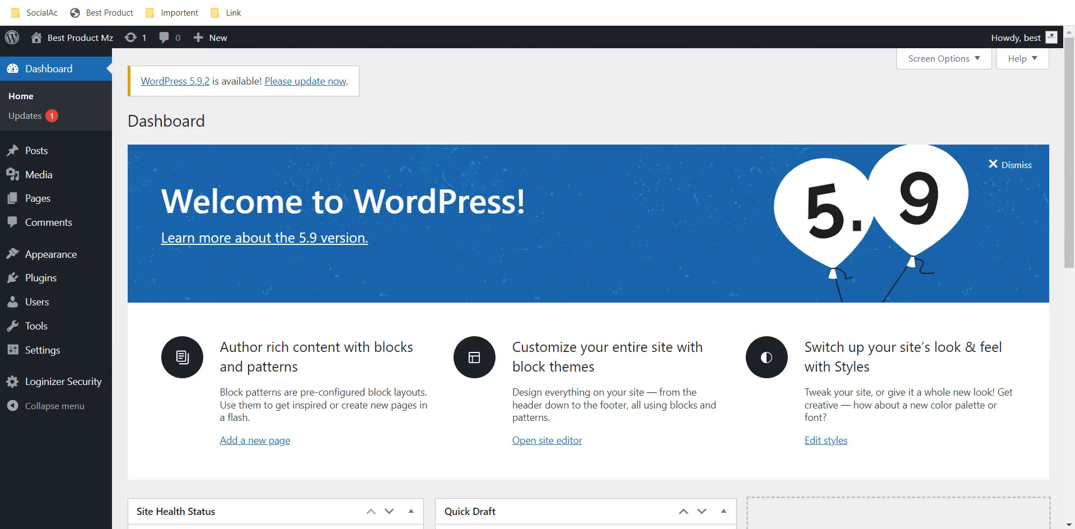
key("ctrl+Tab")
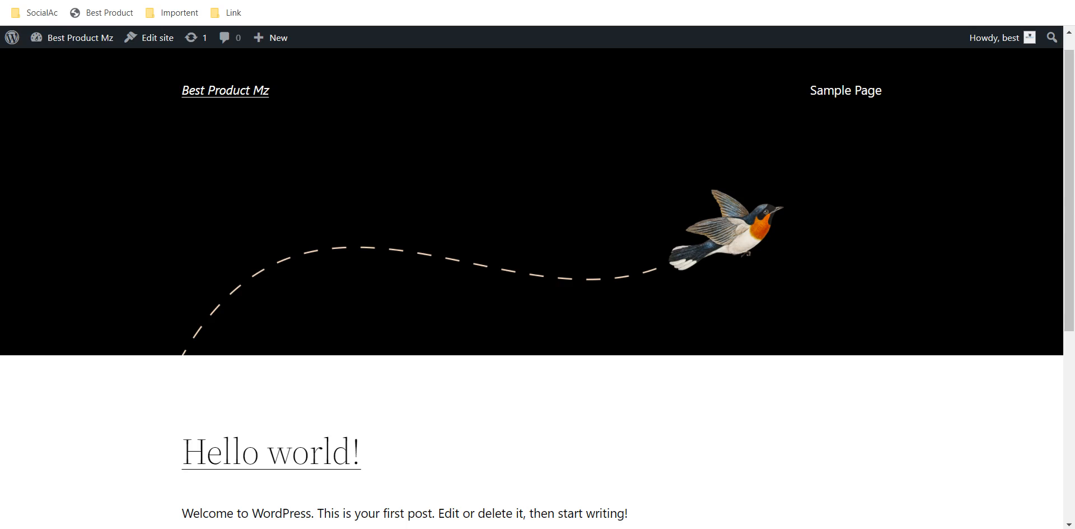
key("ctrl+Tab")
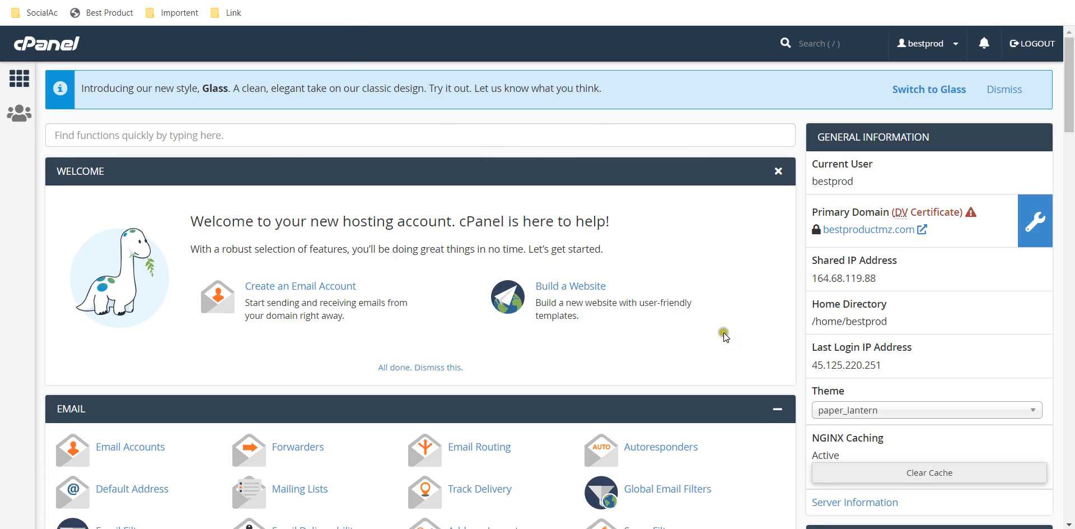
key("alt+Tab")
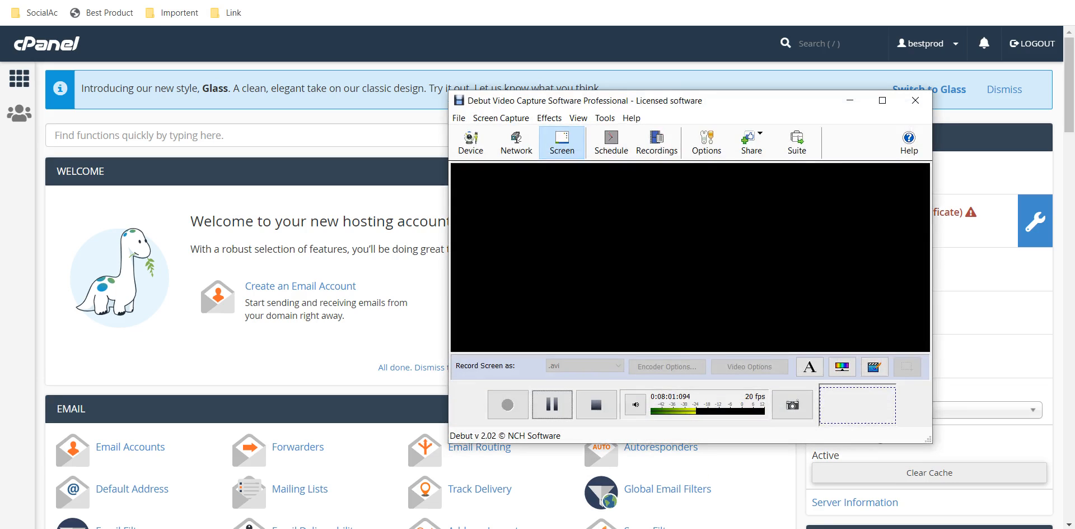